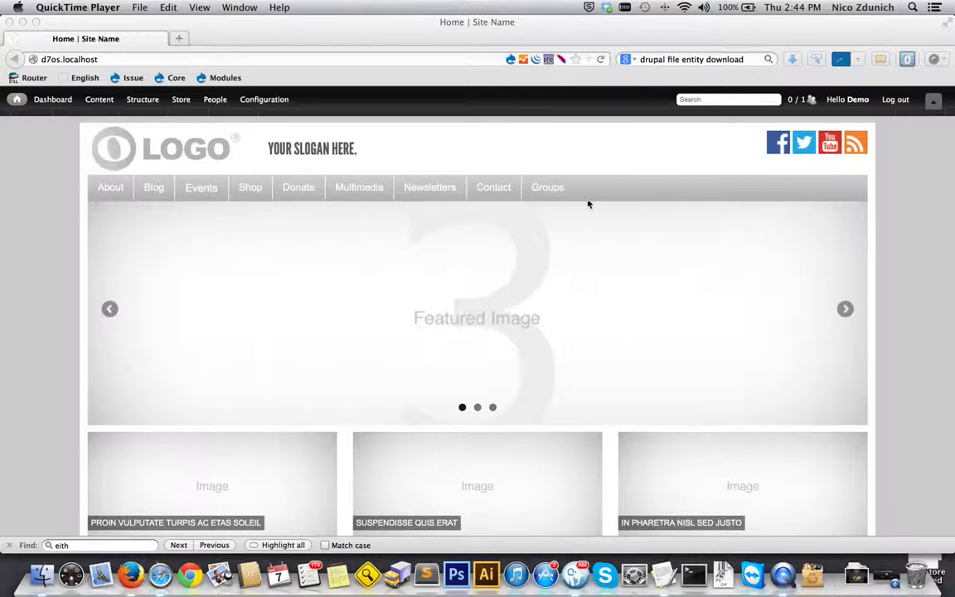
# Examine the home page's main navigation and its footer links down to Contact and Privacy Policy
pyautogui.scroll(-10, 2, 343)
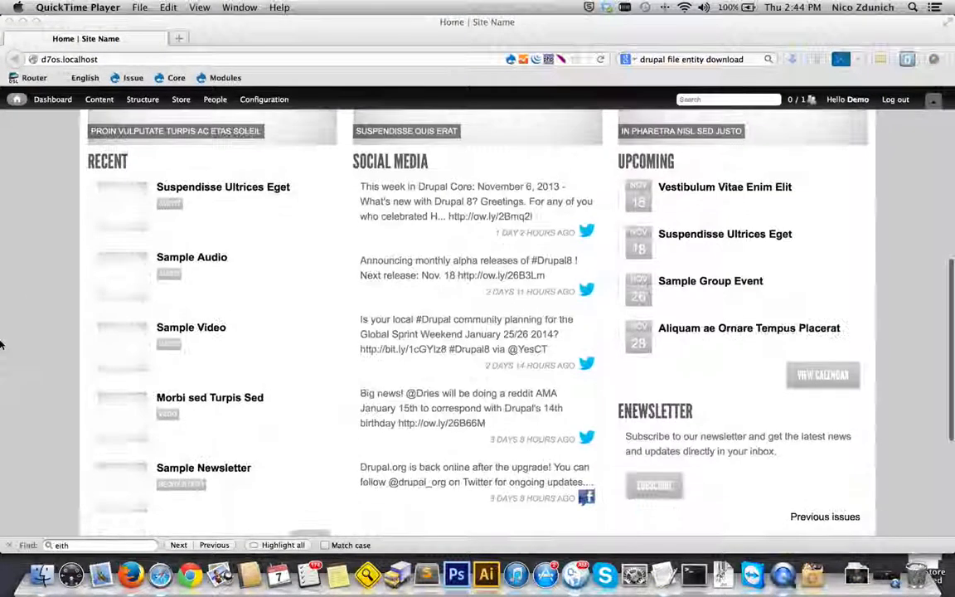
pyautogui.scroll(-4, 2, 344)
pyautogui.click(182, 511)
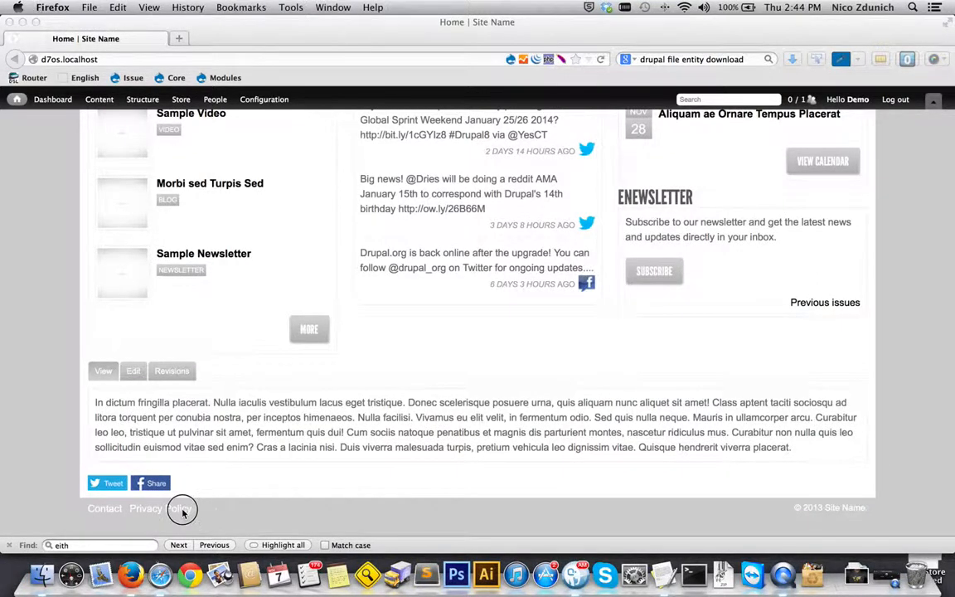
pyautogui.click(113, 512)
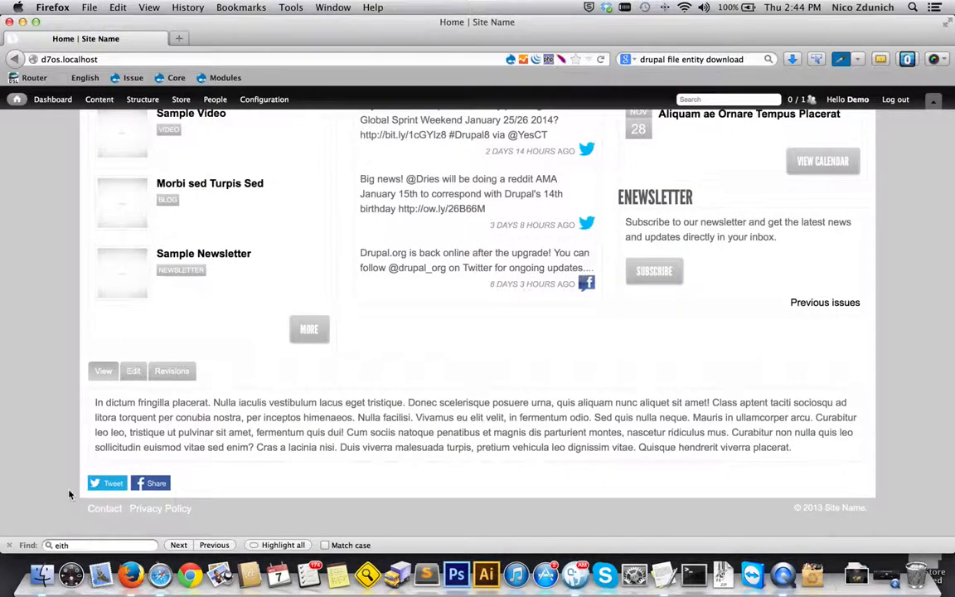
pyautogui.scroll(15, 69, 494)
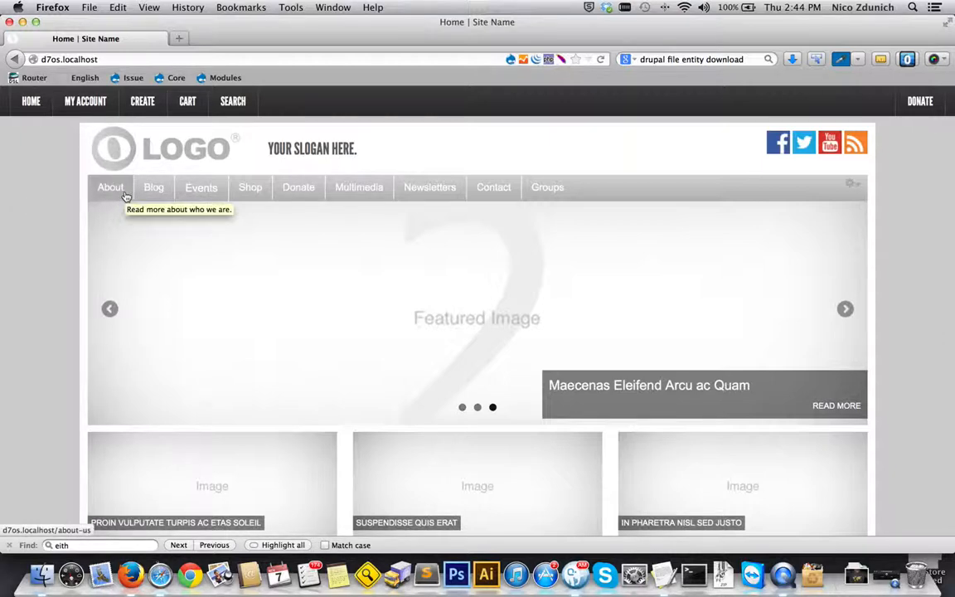
pyautogui.scroll(-5, 36, 292)
pyautogui.scroll(-3, 36, 292)
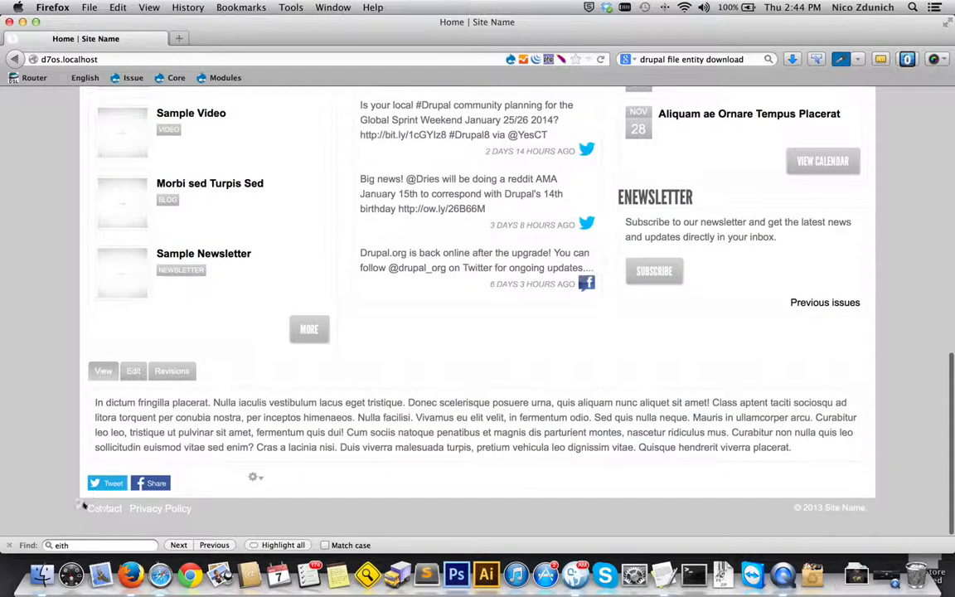
pyautogui.scroll(10, 75, 408)
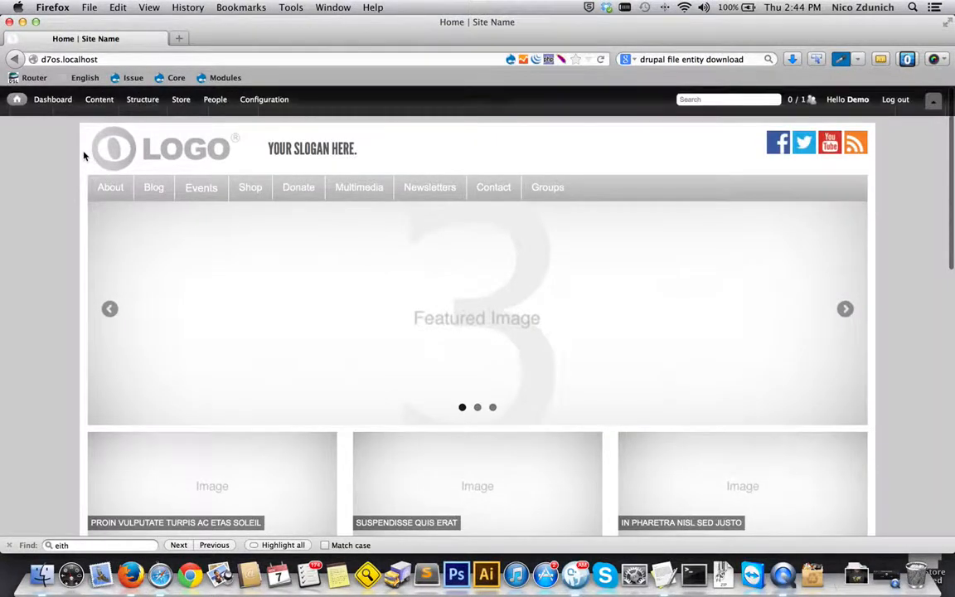
# Open the management page for the Main menu's links in a new browser tab and view its link list
pyautogui.moveTo(136, 104)
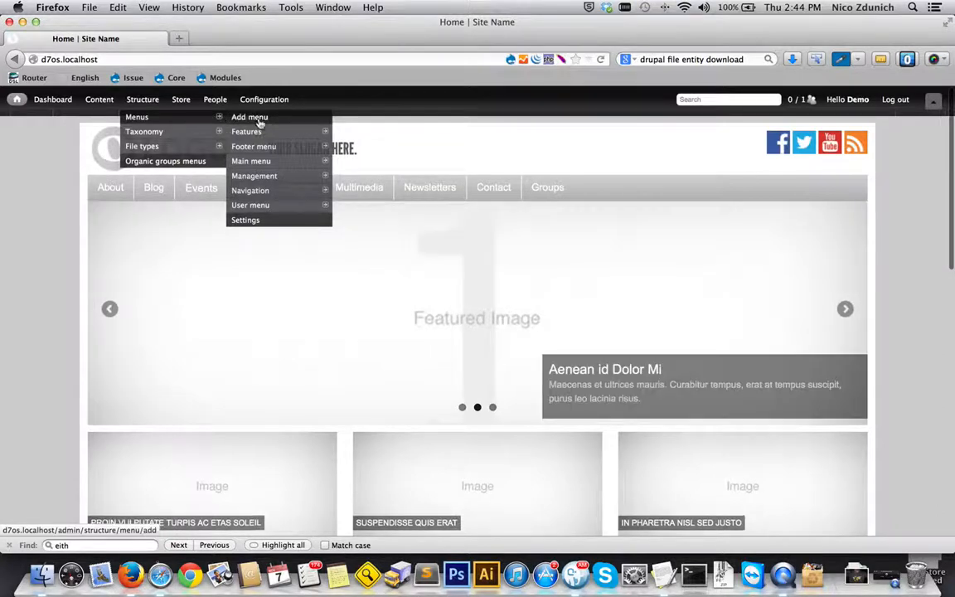
pyautogui.moveTo(259, 147)
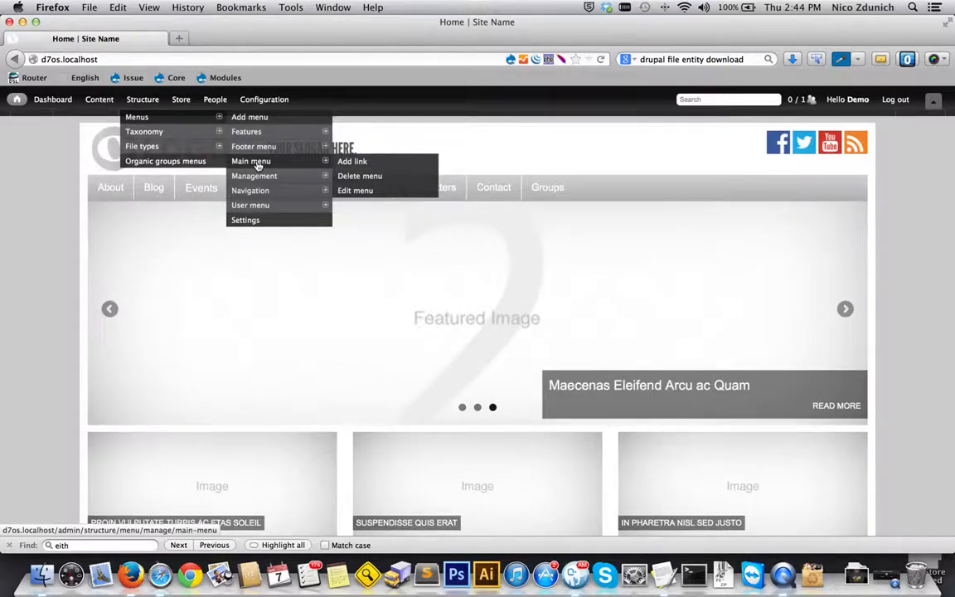
pyautogui.keyDown('super'); pyautogui.click(258, 162); pyautogui.keyUp('super')
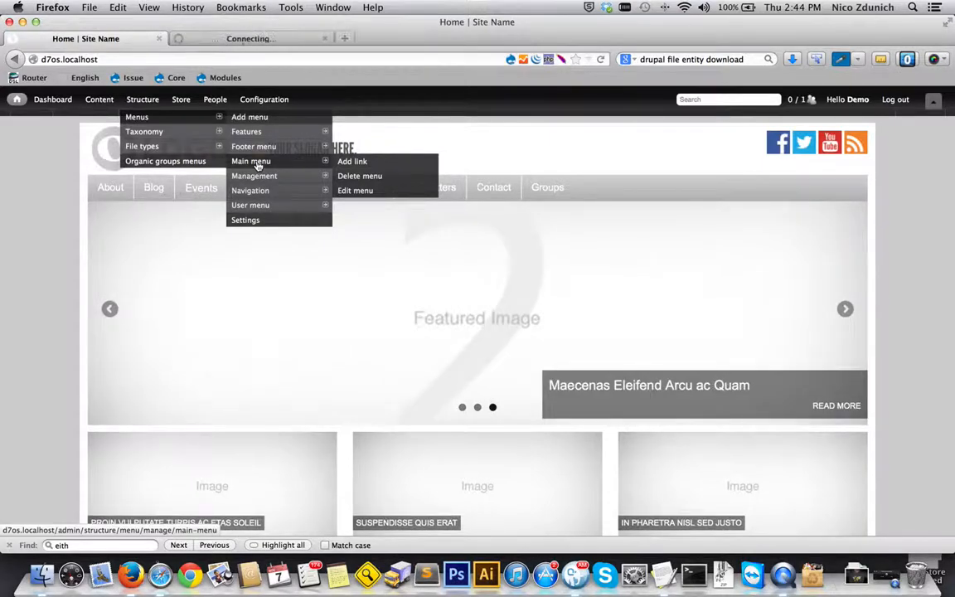
pyautogui.click(242, 41)
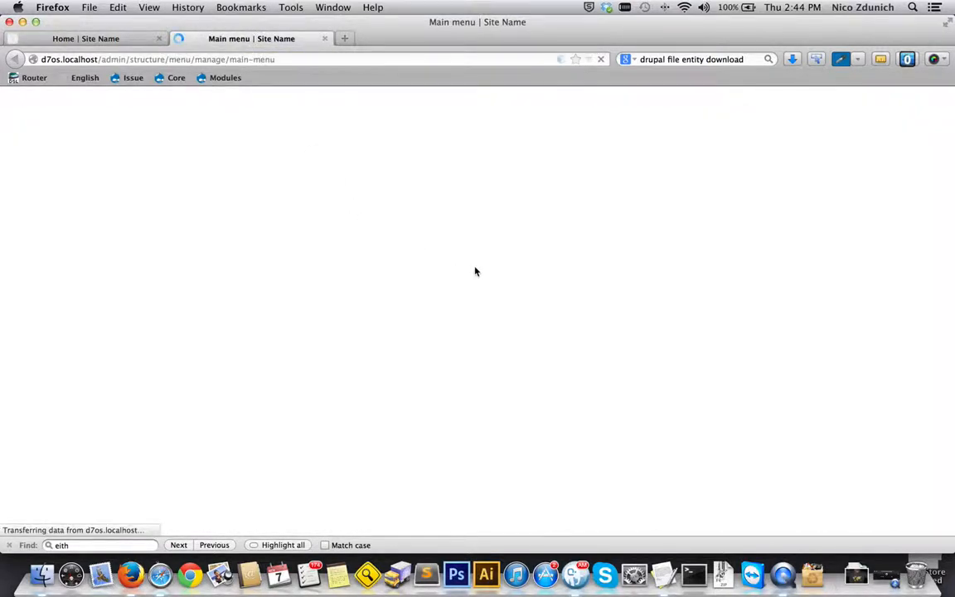
pyautogui.scroll(-3, 275, 284)
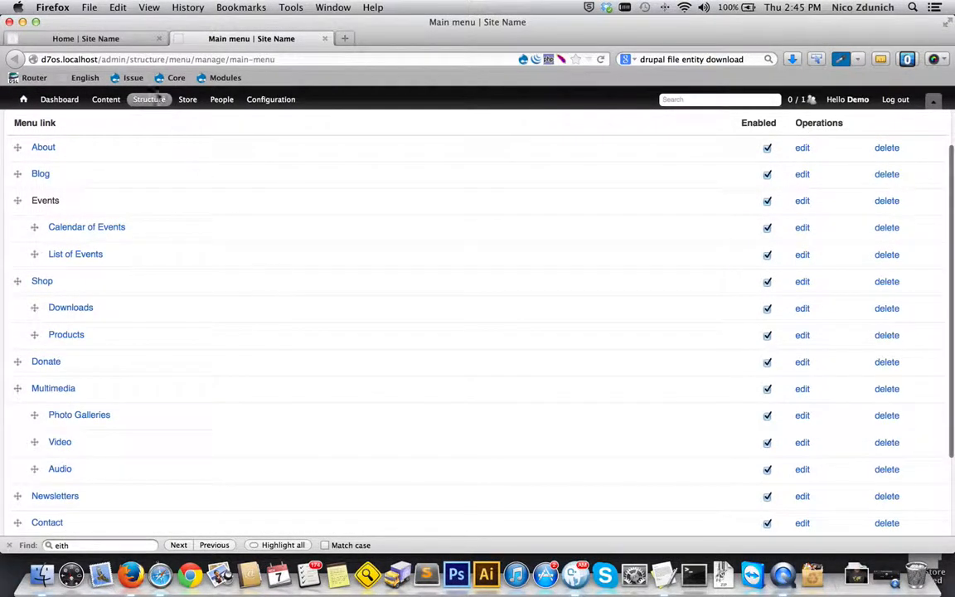
# Compare the Main menu's link list with the home page navigation, including the Events submenu
pyautogui.click(122, 38)
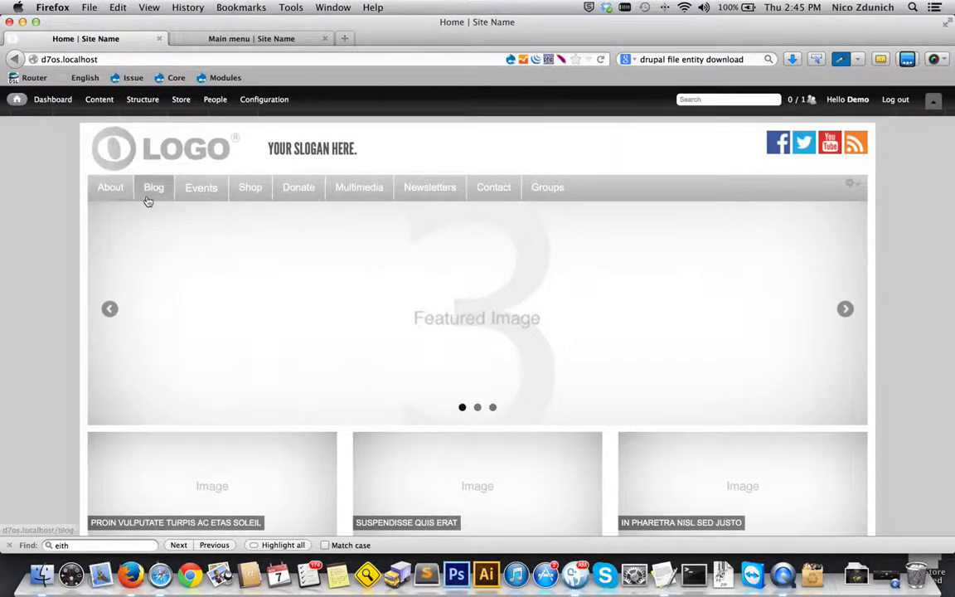
pyautogui.hotkey('ctrl', 'Tab')
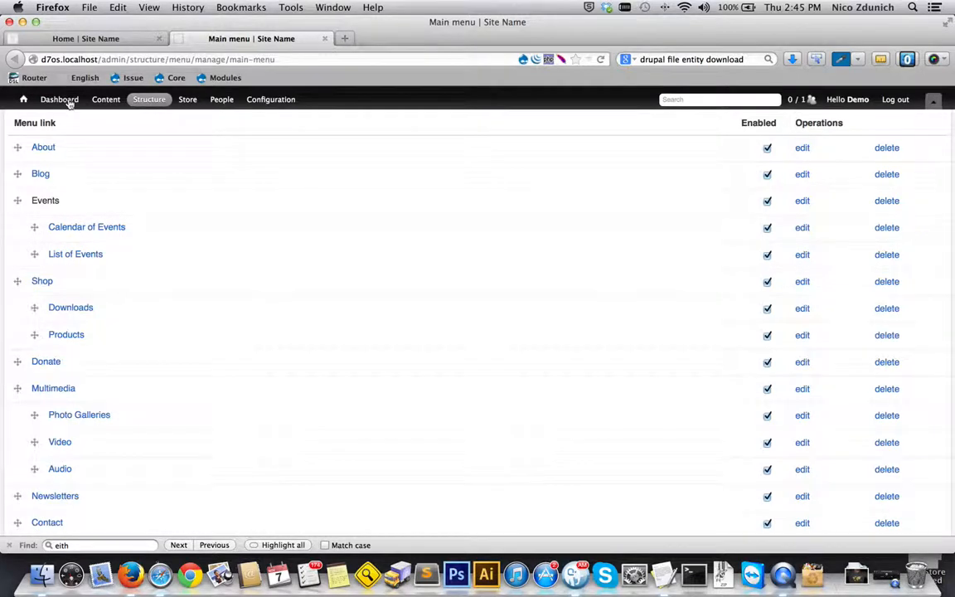
pyautogui.click(83, 38)
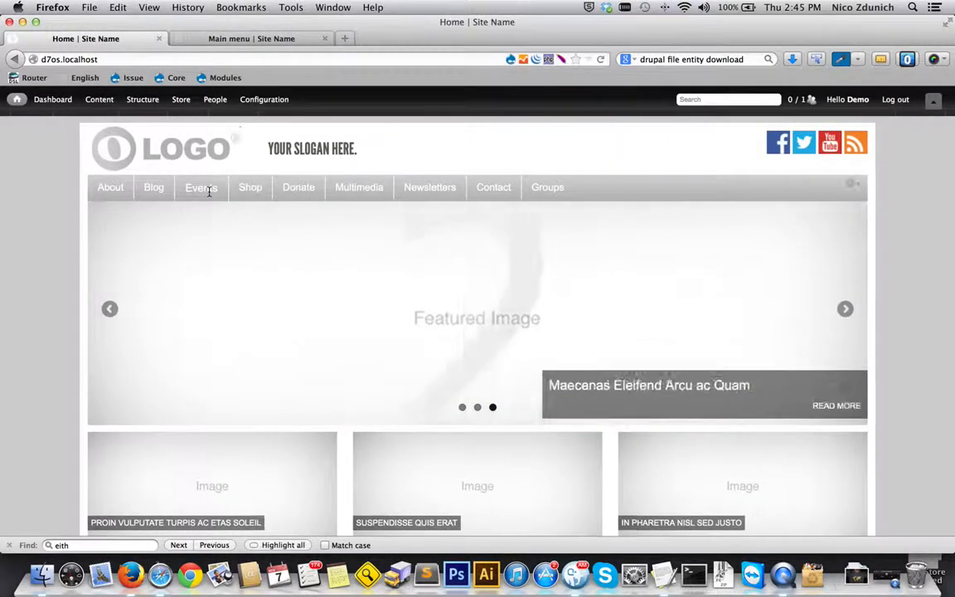
pyautogui.moveTo(208, 191)
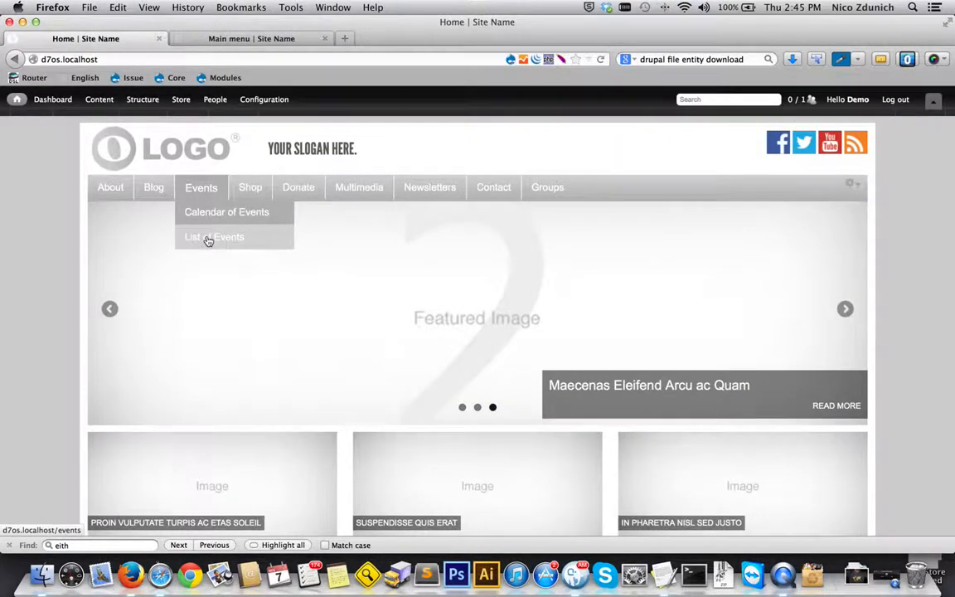
# Reorder the Main menu's link list so that About sits directly below Blog
pyautogui.click(221, 39)
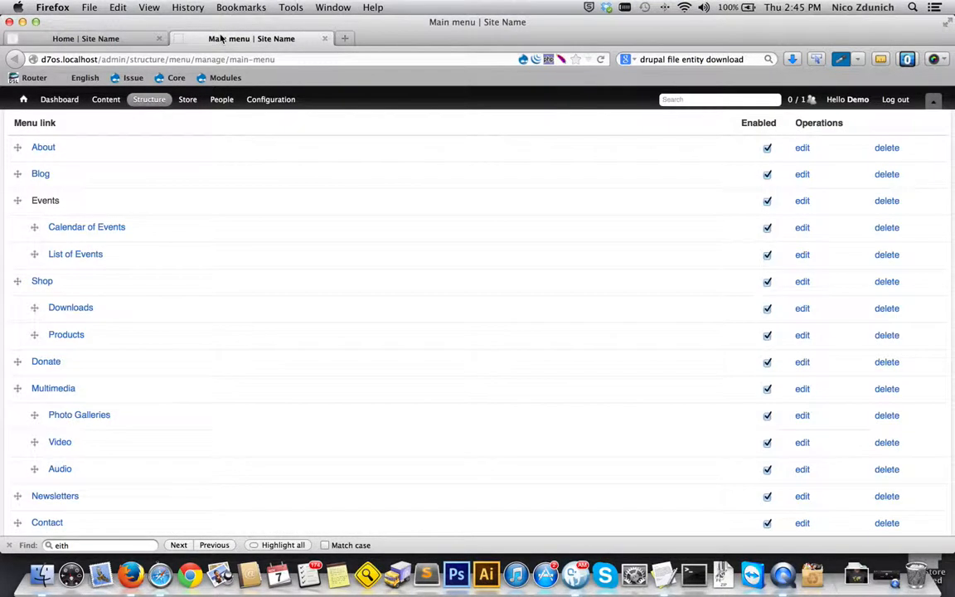
pyautogui.moveTo(30, 200); pyautogui.dragTo(71, 202)
pyautogui.scroll(3, 72, 204)
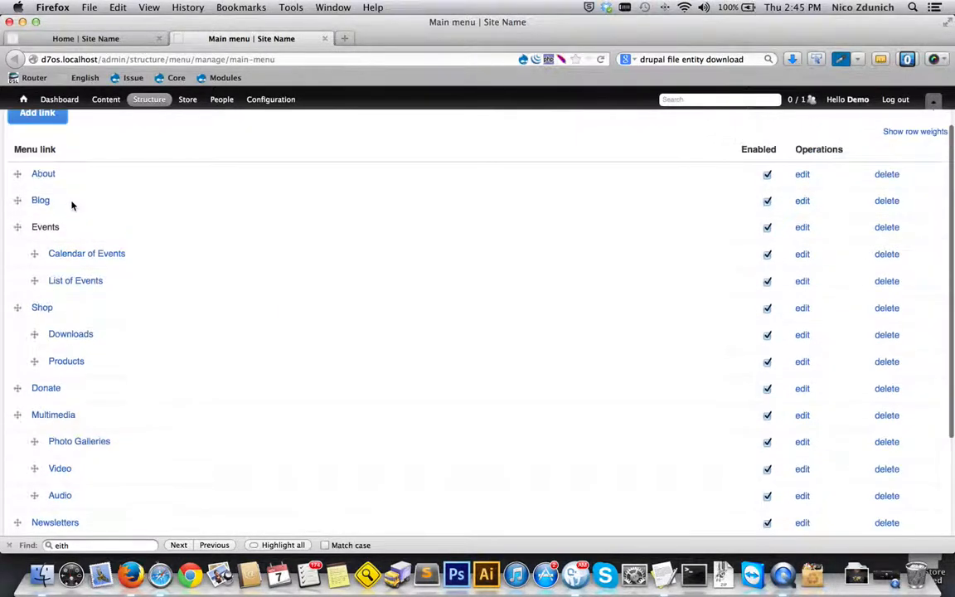
pyautogui.moveTo(17, 223); pyautogui.dragTo(17, 248)
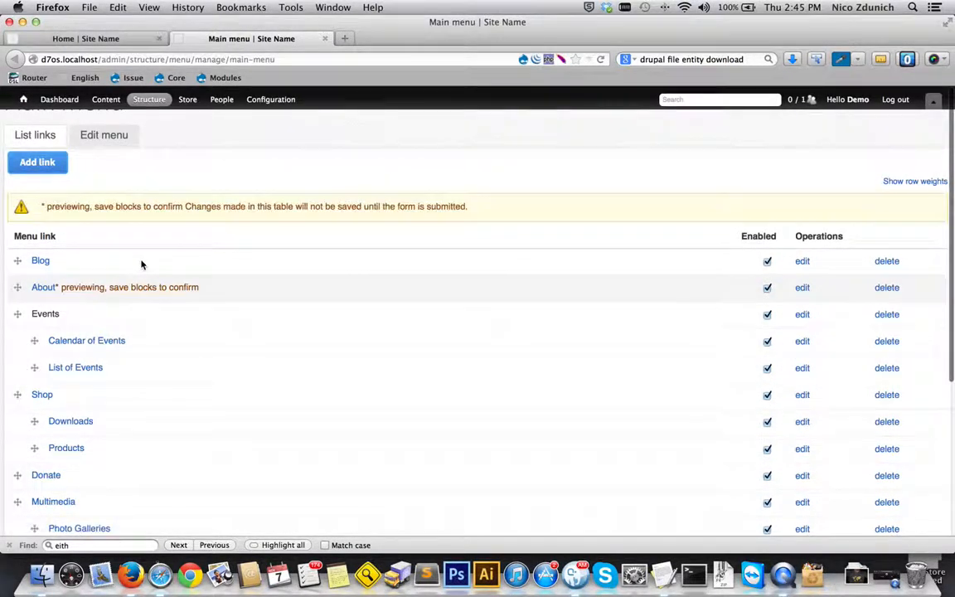
# Nest the Multimedia link with its child links under Donate and save the menu configuration
pyautogui.scroll(-3, 141, 264)
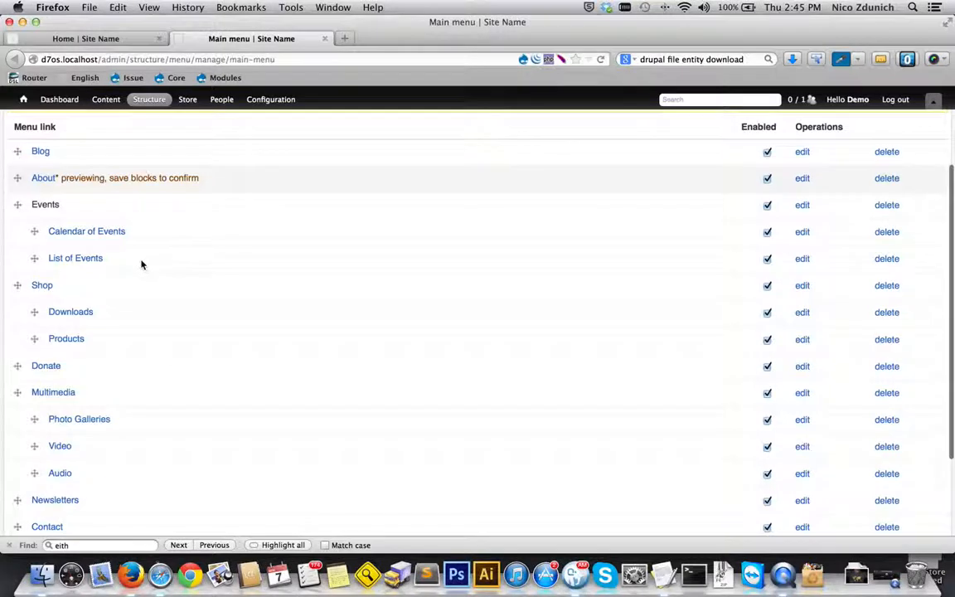
pyautogui.moveTo(14, 394); pyautogui.dragTo(36, 392)
pyautogui.scroll(-2, 179, 382)
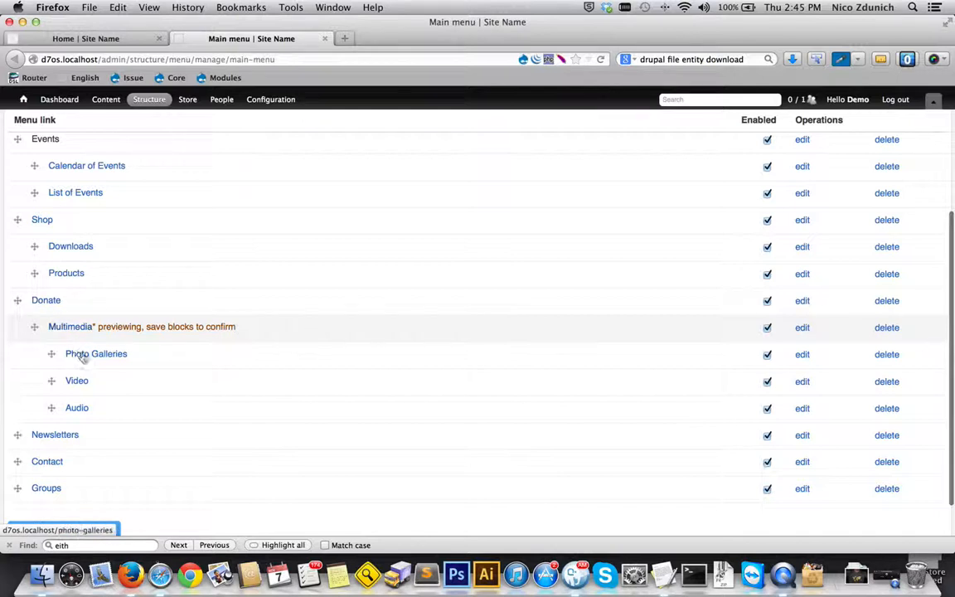
pyautogui.scroll(-2, 101, 377)
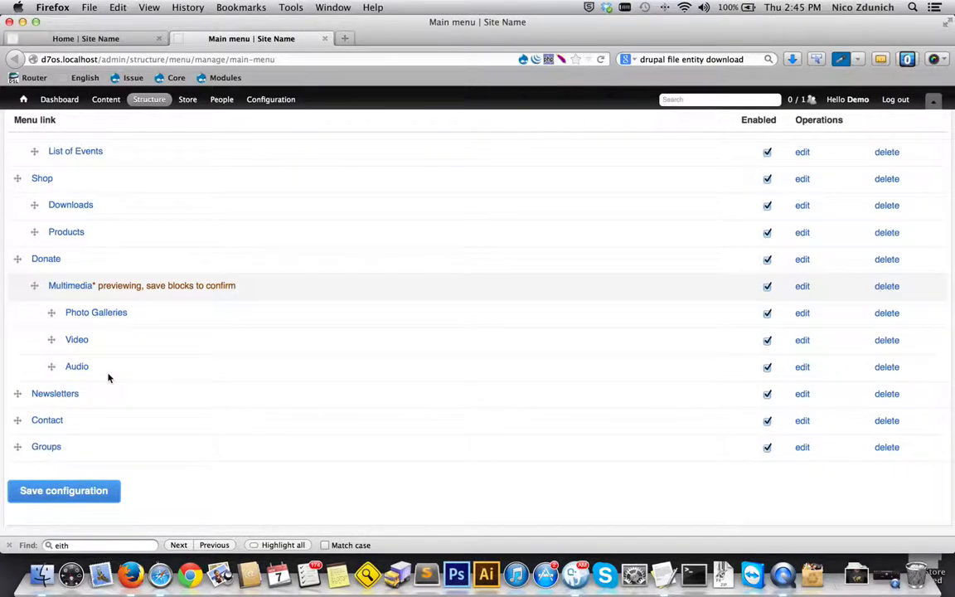
pyautogui.click(54, 498)
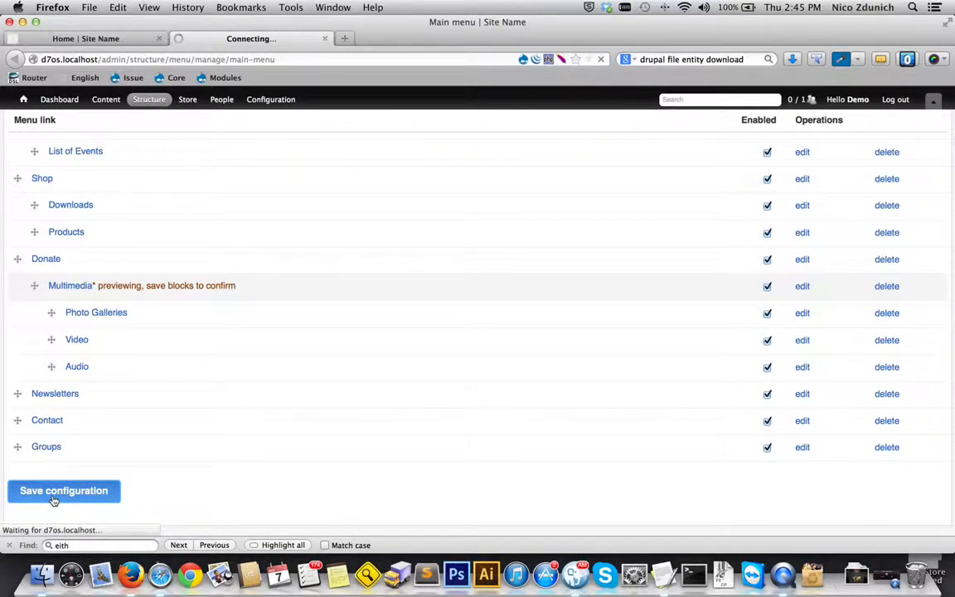
pyautogui.scroll(3, 74, 438)
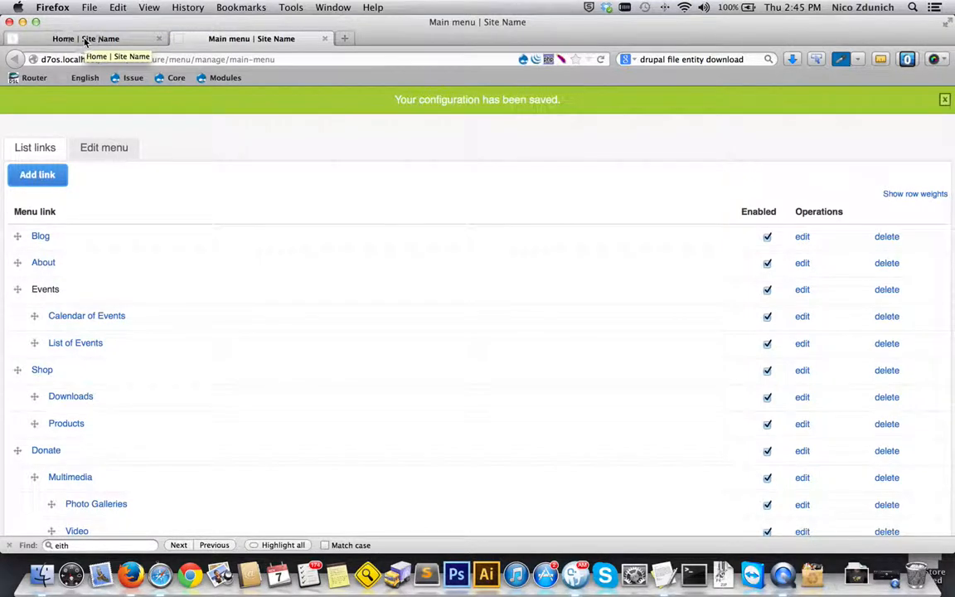
# Reload the home page and check the order of Blog and About and the nested submenus under Donate
pyautogui.click(85, 42)
pyautogui.press('super+r')
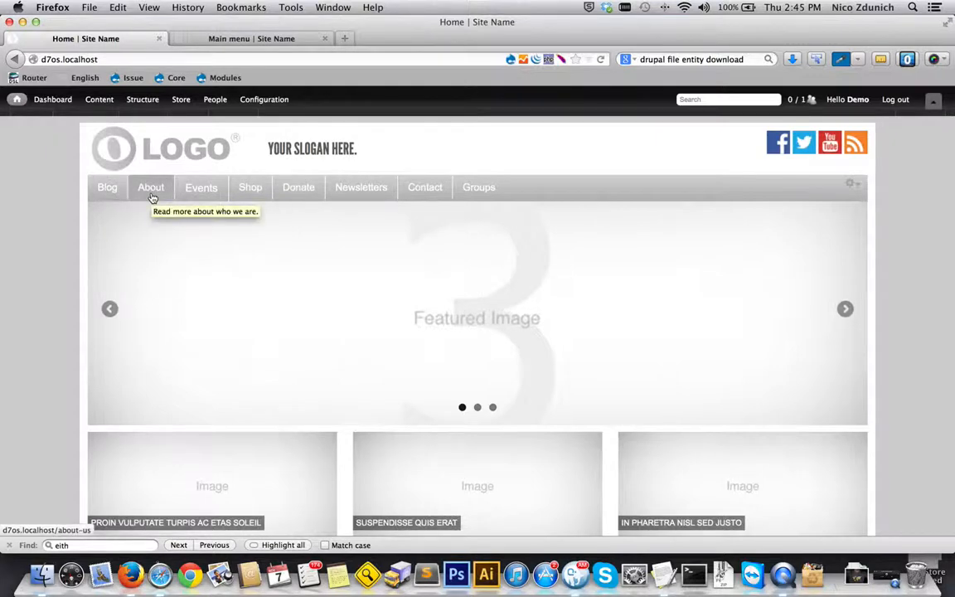
pyautogui.moveTo(320, 194)
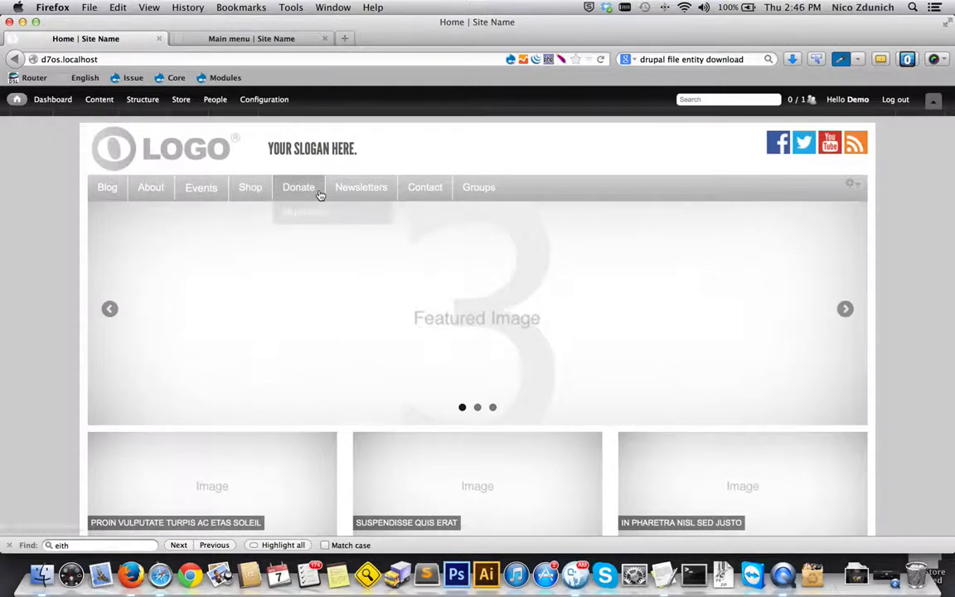
pyautogui.moveTo(317, 216)
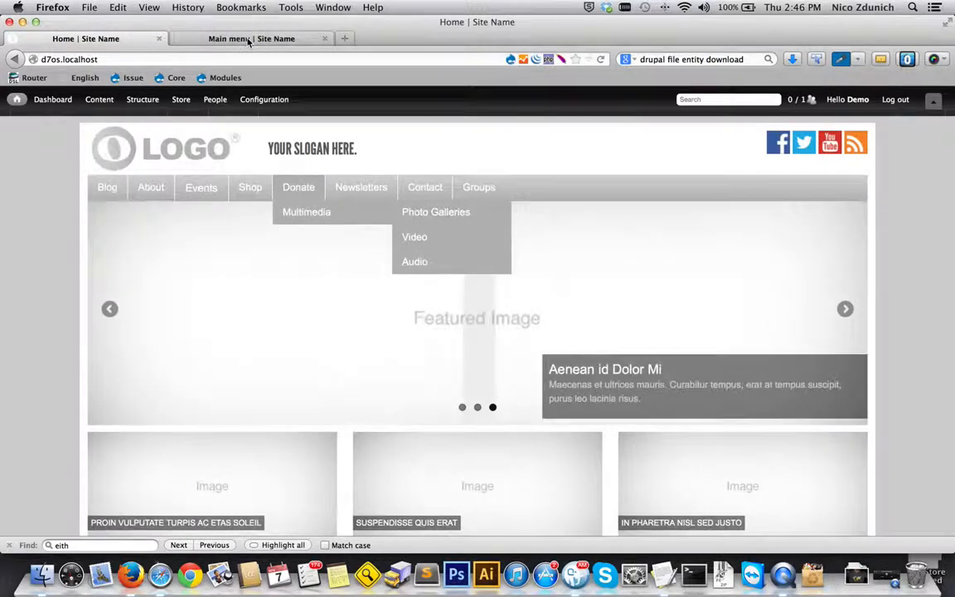
# Disable the Blog and About links in the Main menu, save the configuration, and return to the home page
pyautogui.click(223, 37)
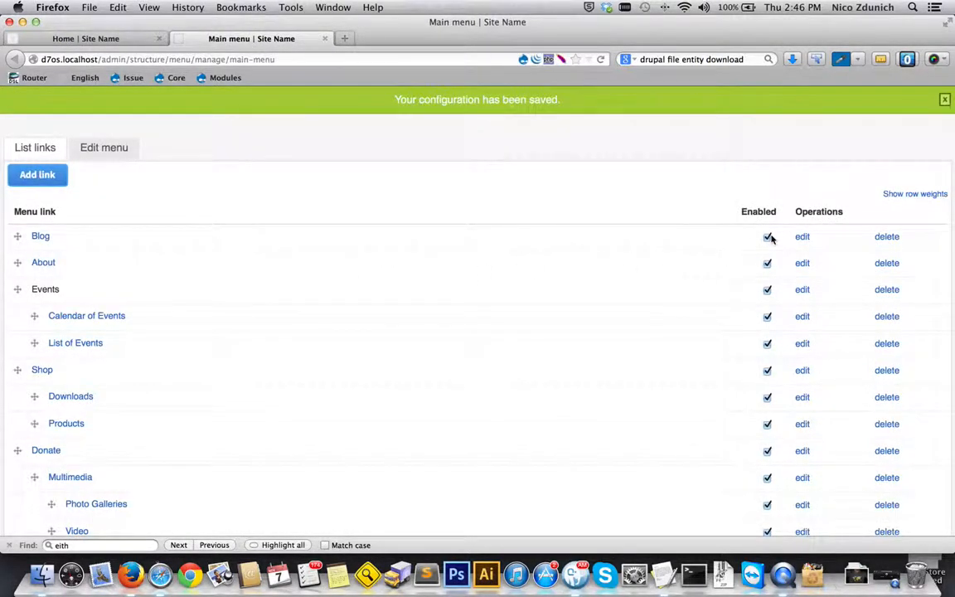
pyautogui.click(766, 263)
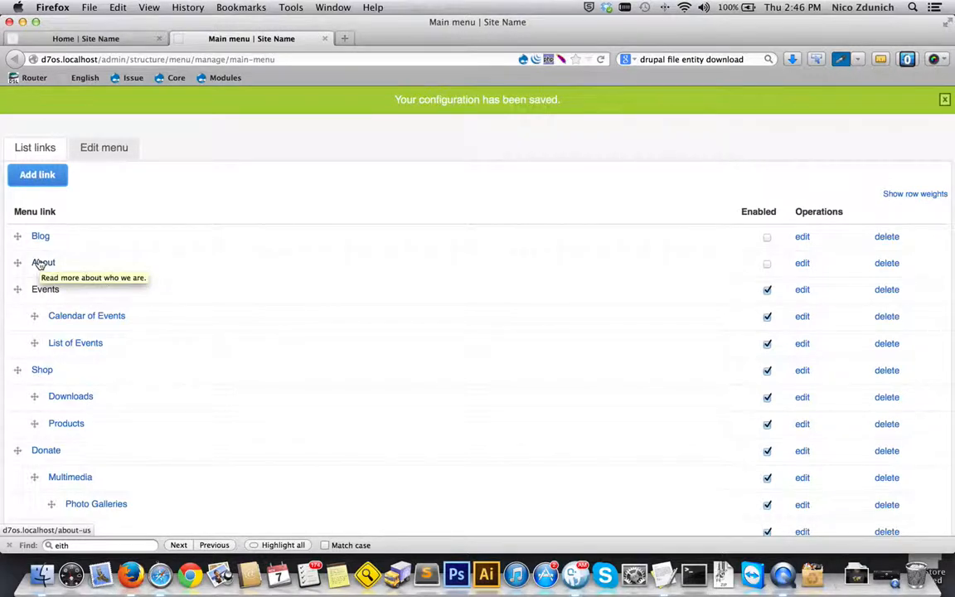
pyautogui.scroll(-5, 40, 263)
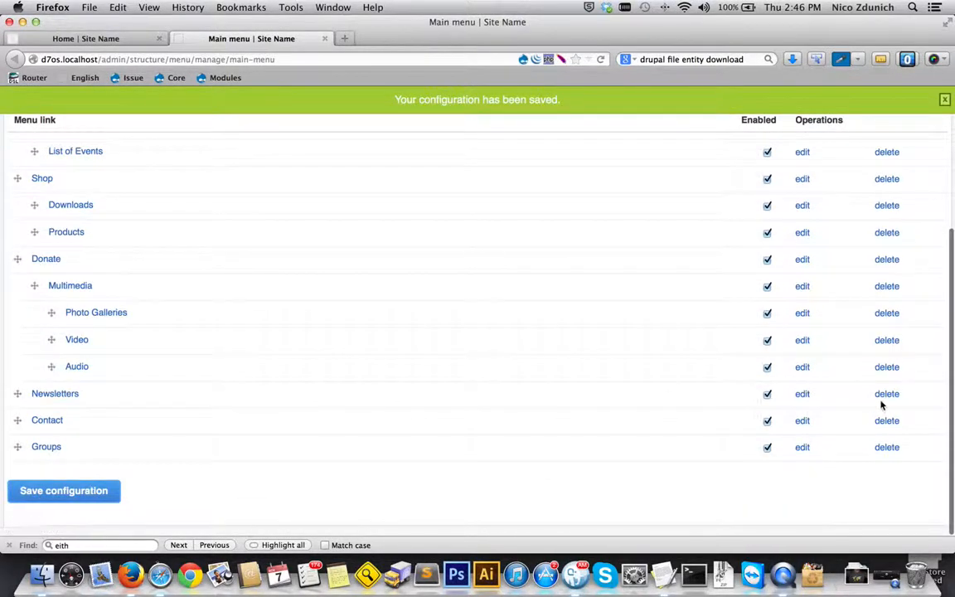
pyautogui.click(68, 494)
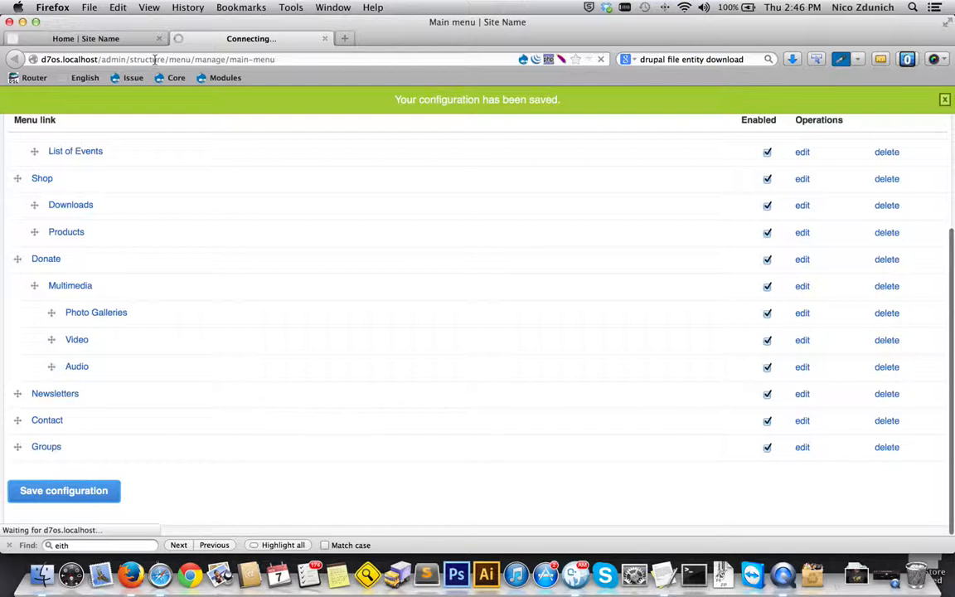
pyautogui.scroll(5, 412, 166)
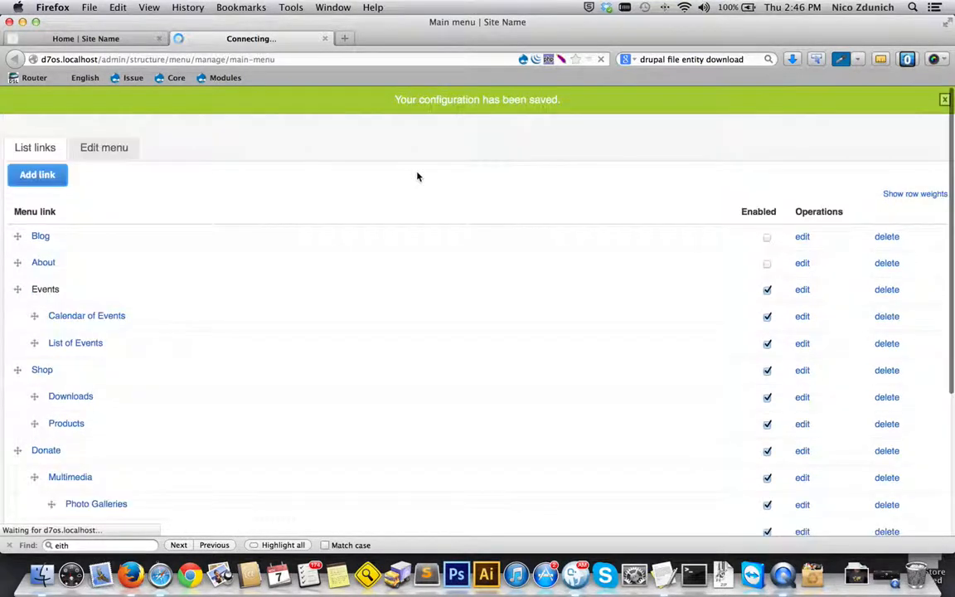
pyautogui.click(93, 39)
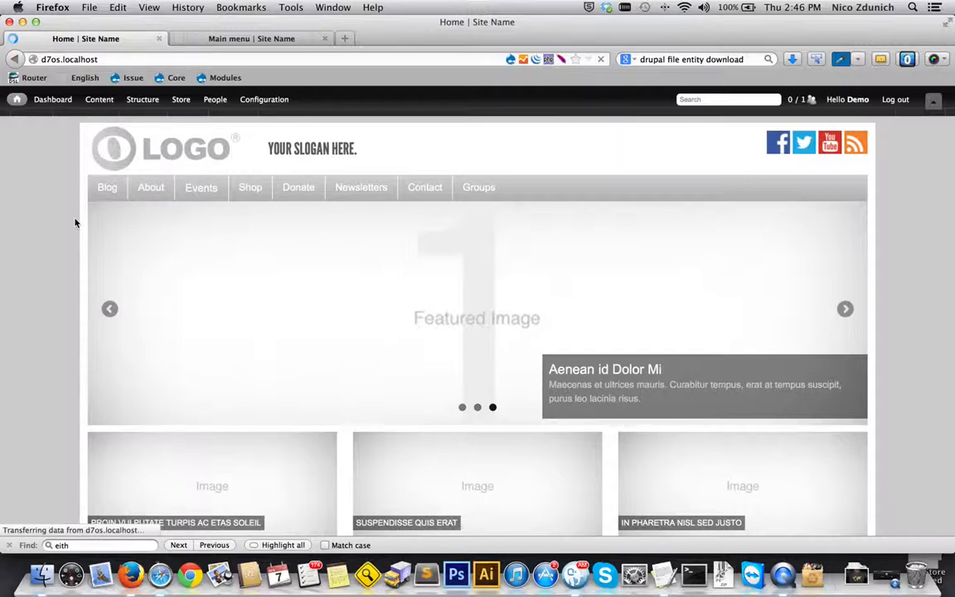
# Start adding a new link to the Main menu with the menu link title "About Us"
pyautogui.click(228, 42)
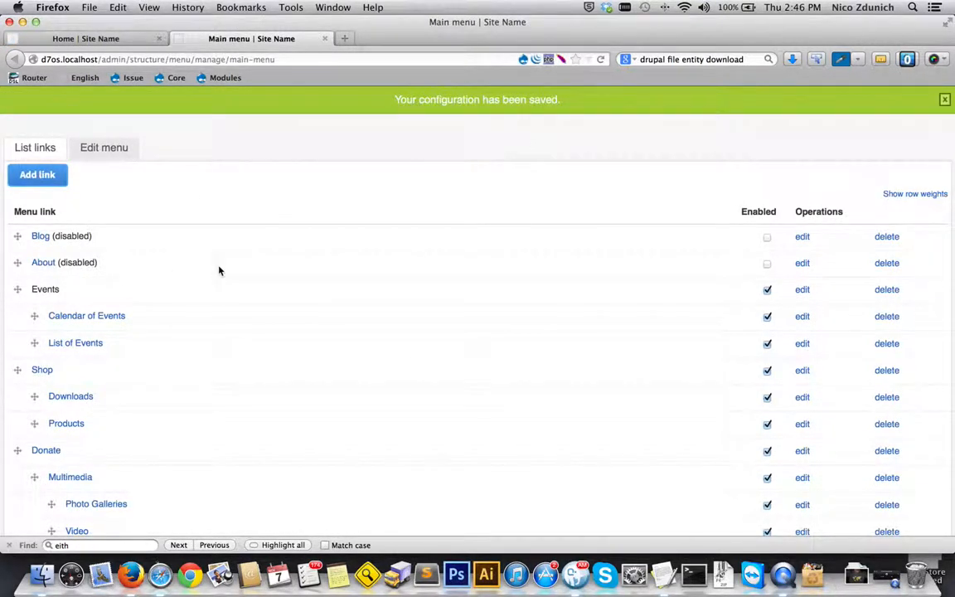
pyautogui.click(39, 183)
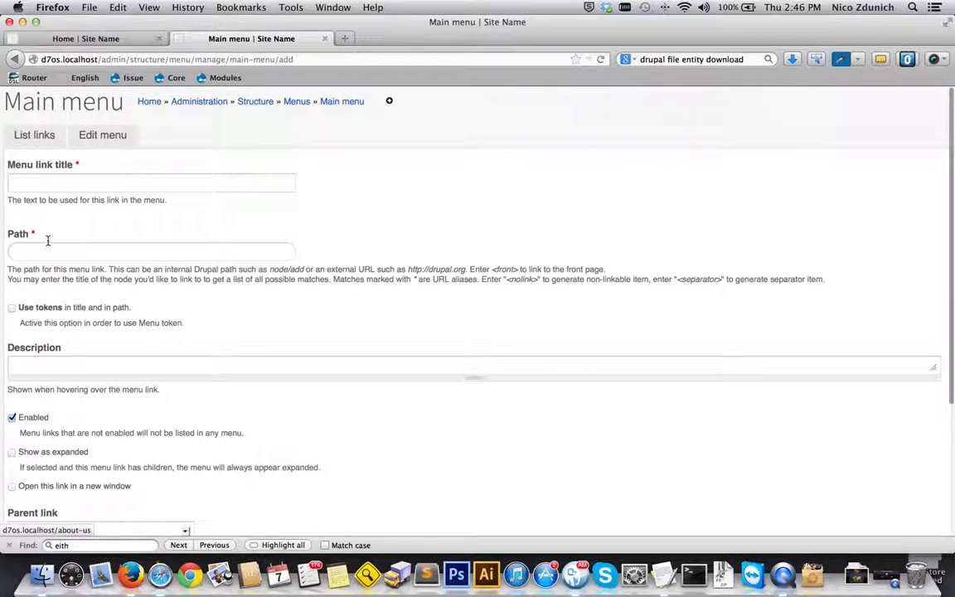
pyautogui.click(47, 183)
pyautogui.write('About Us')
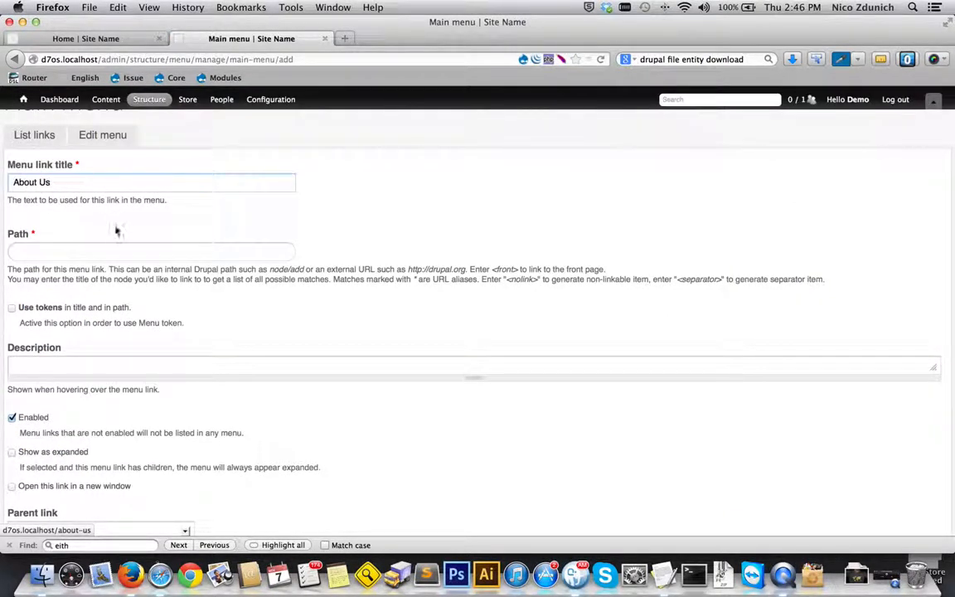
# Point the About Us link's path to the suggested about-us page and review the path help text
pyautogui.click(97, 256)
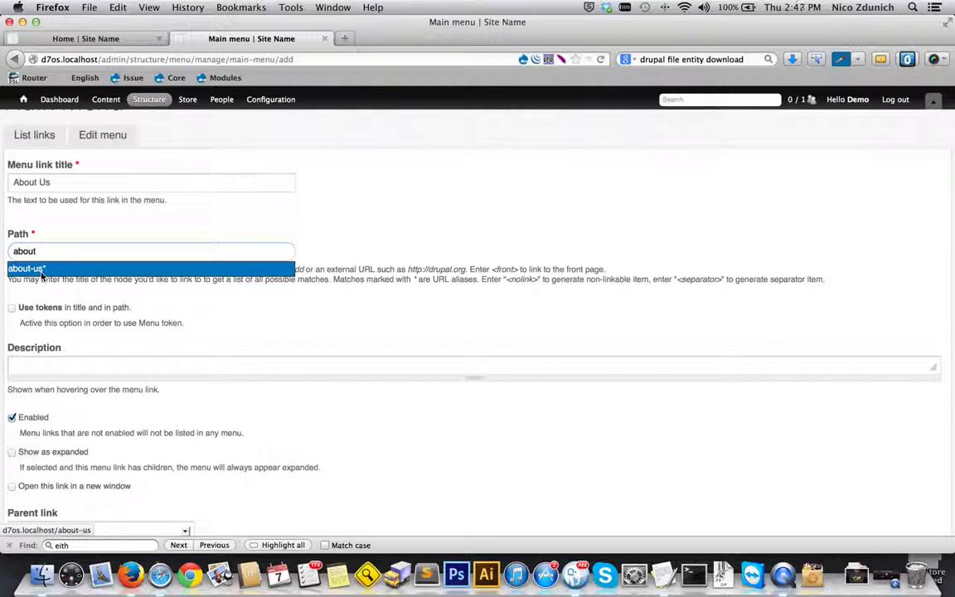
pyautogui.click(41, 269)
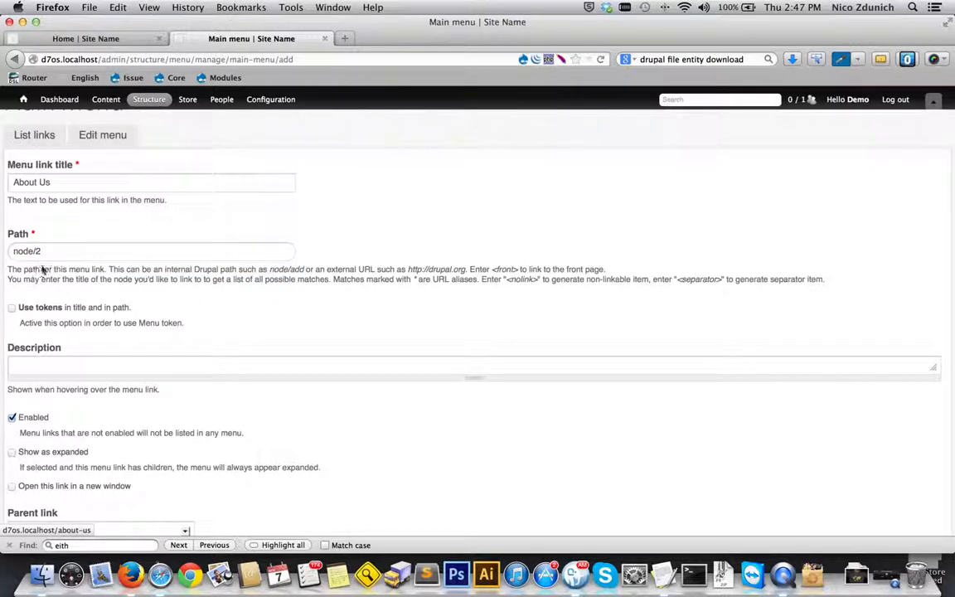
pyautogui.moveTo(48, 250); pyautogui.dragTo(4, 250)
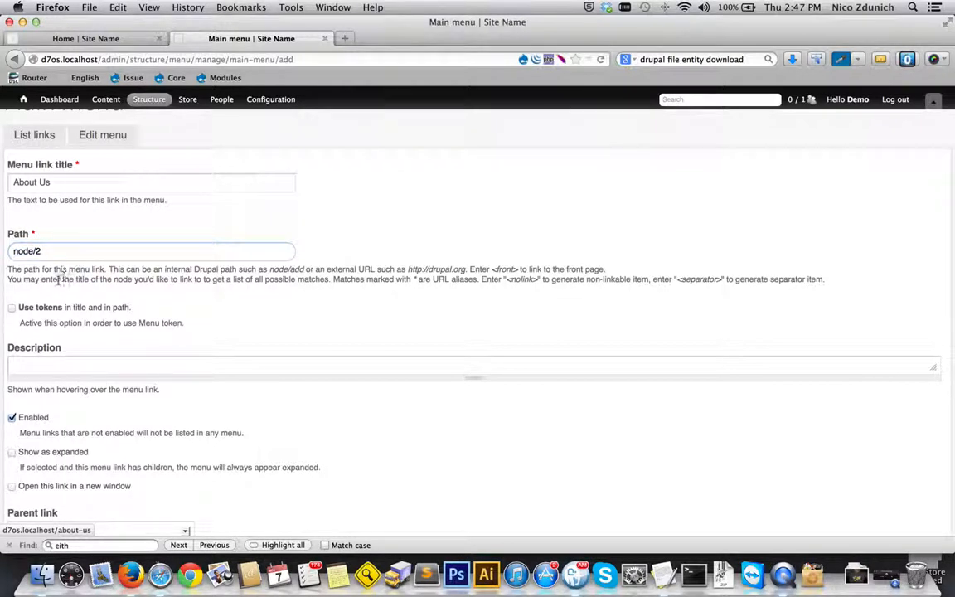
pyautogui.moveTo(7, 269); pyautogui.dragTo(810, 277)
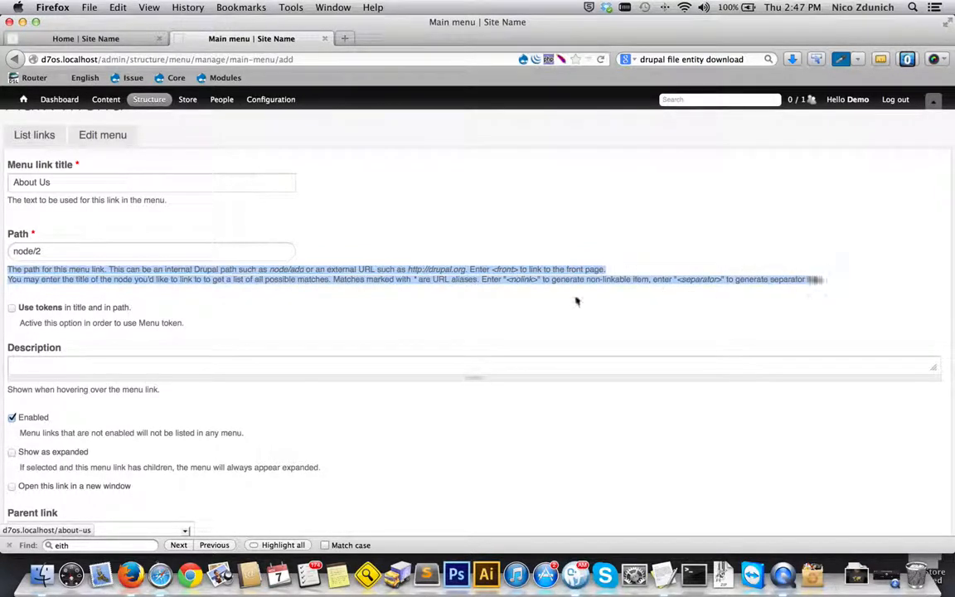
pyautogui.click(46, 251)
pyautogui.moveTo(46, 252); pyautogui.dragTo(3, 251)
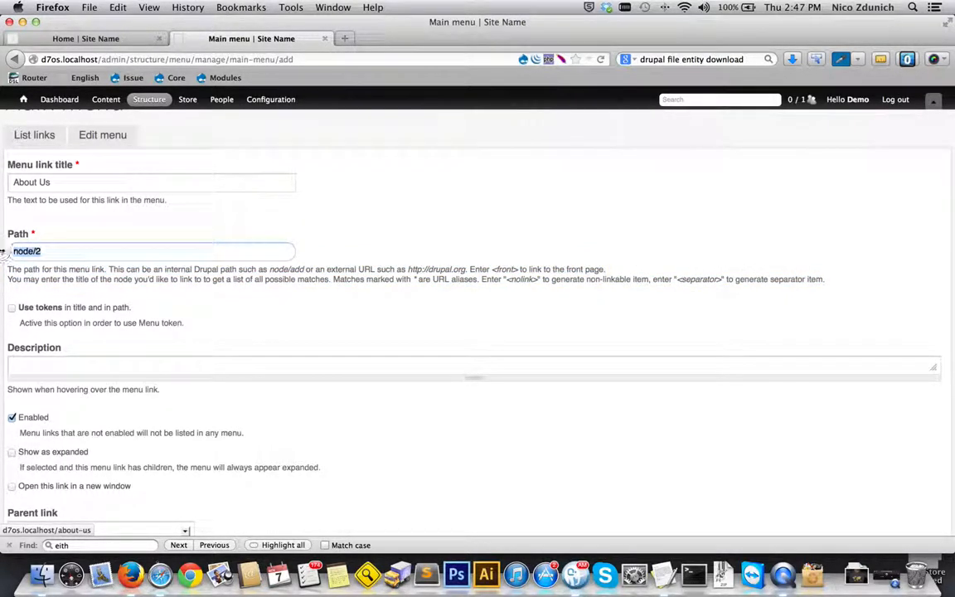
pyautogui.write('http://www.goo')
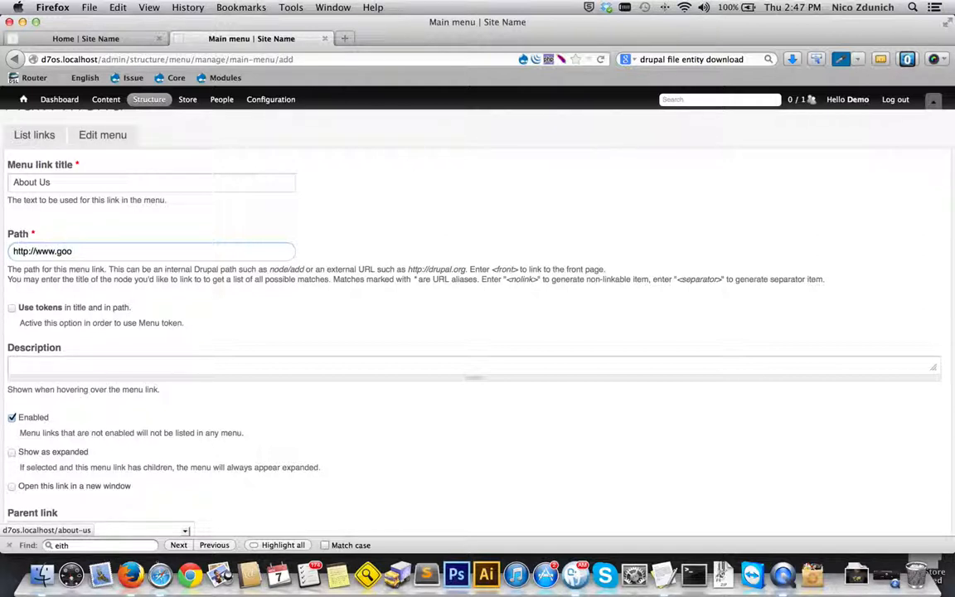
pyautogui.write('a')
# Replace the path with <nolink> to make the item non-linkable, and review the Use tokens option
pyautogui.press('super+a')
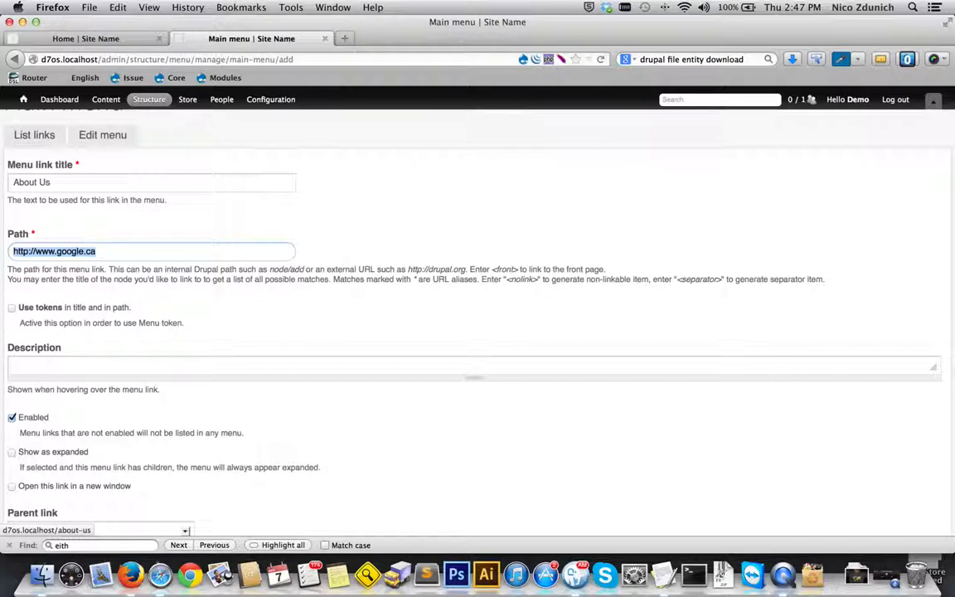
pyautogui.press('BackSpace')
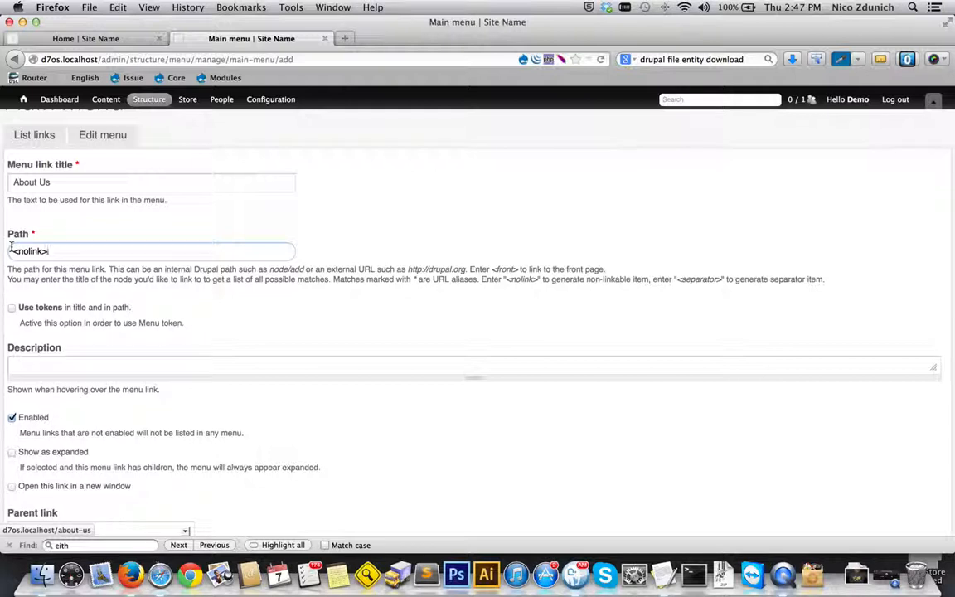
pyautogui.click(58, 251)
pyautogui.moveTo(201, 329); pyautogui.dragTo(16, 312)
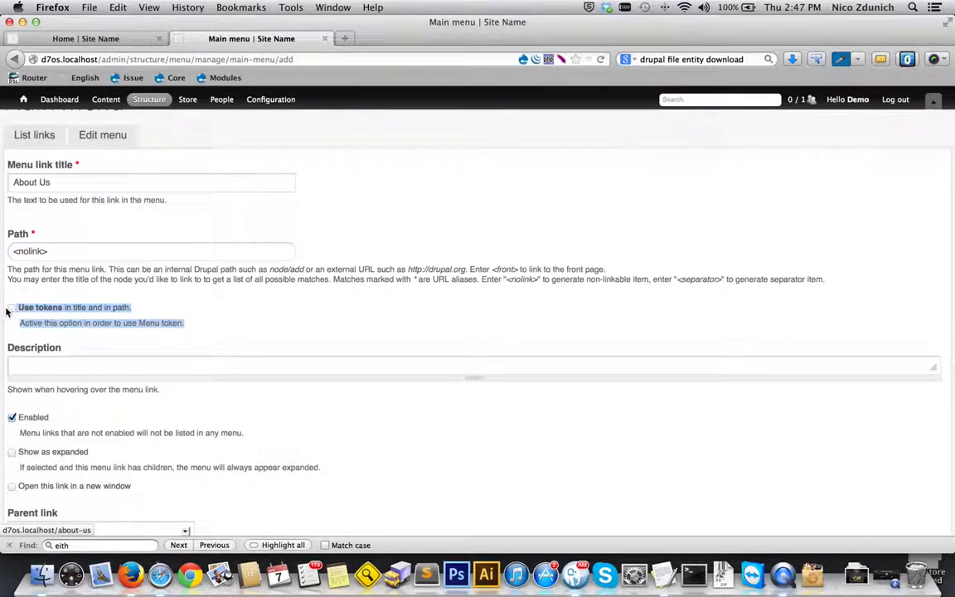
# Enter "This is the hover text." as the About Us link's description
pyautogui.click(23, 365)
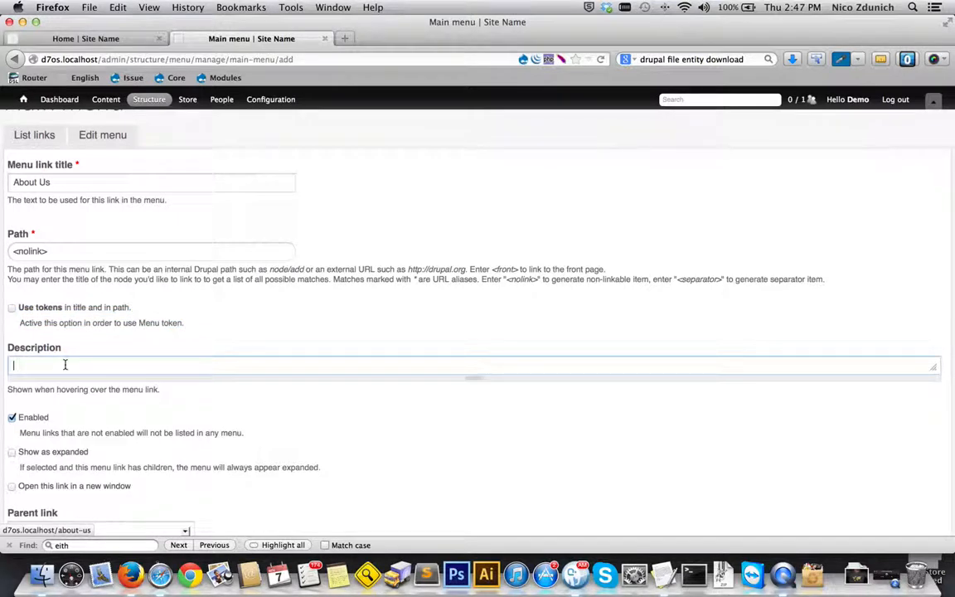
pyautogui.write('THis is the hover text.')
pyautogui.click(23, 366)
pyautogui.press('BackSpace')
pyautogui.write('h')
# Set the About Us link to open in a new window and choose <Main menu> as its parent link
pyautogui.scroll(-5, 25, 365)
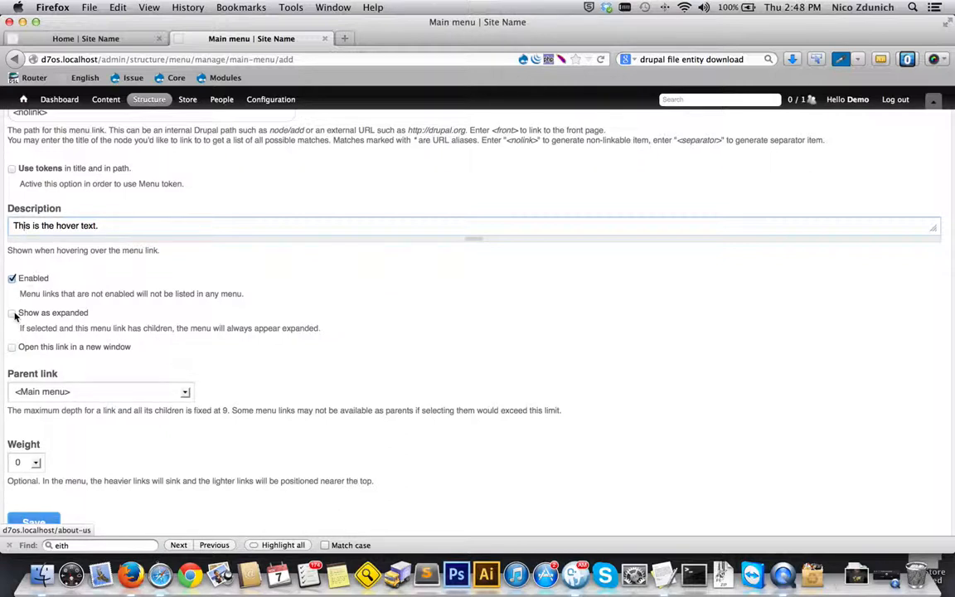
pyautogui.click(12, 348)
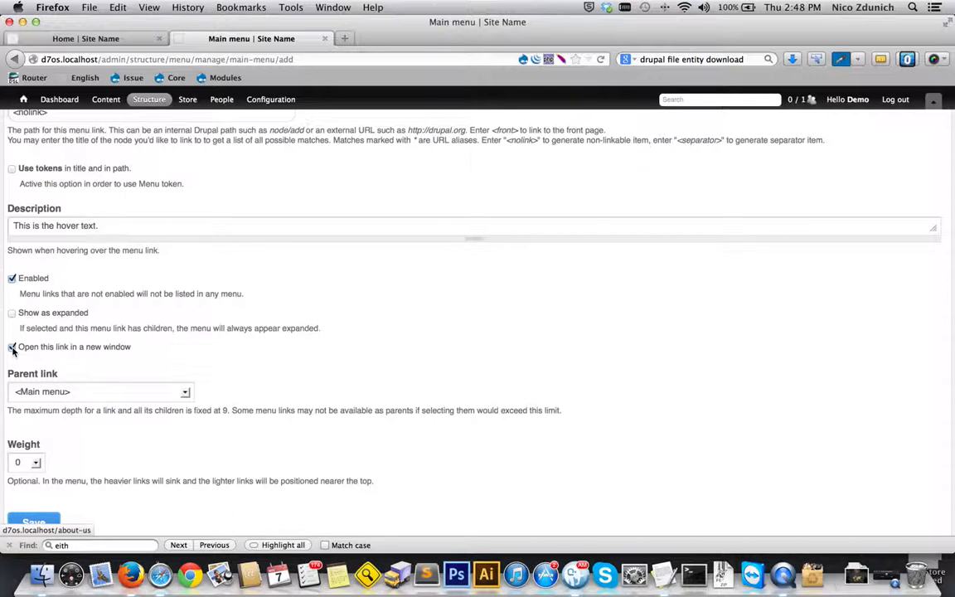
pyautogui.click(81, 396)
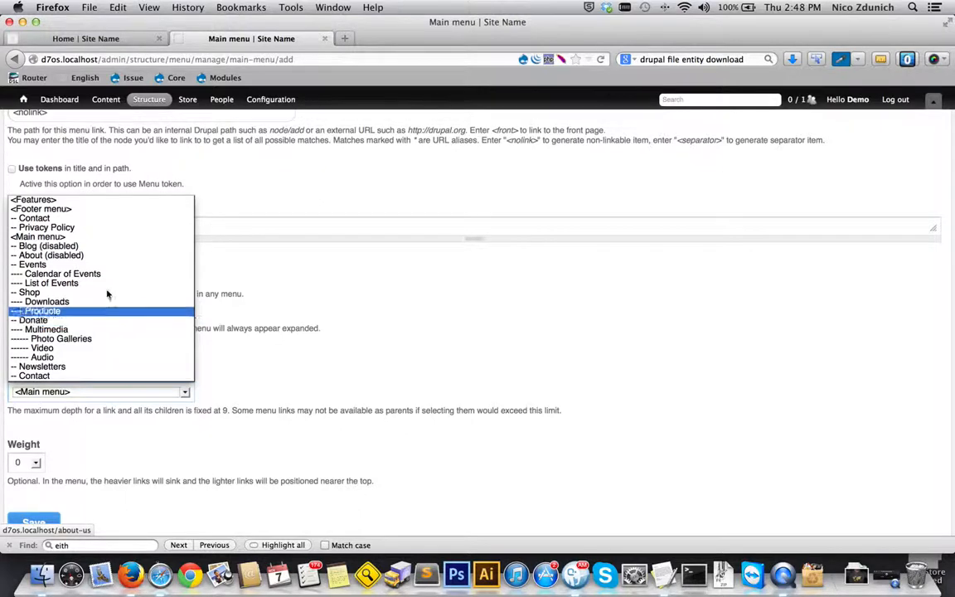
pyautogui.click(101, 237)
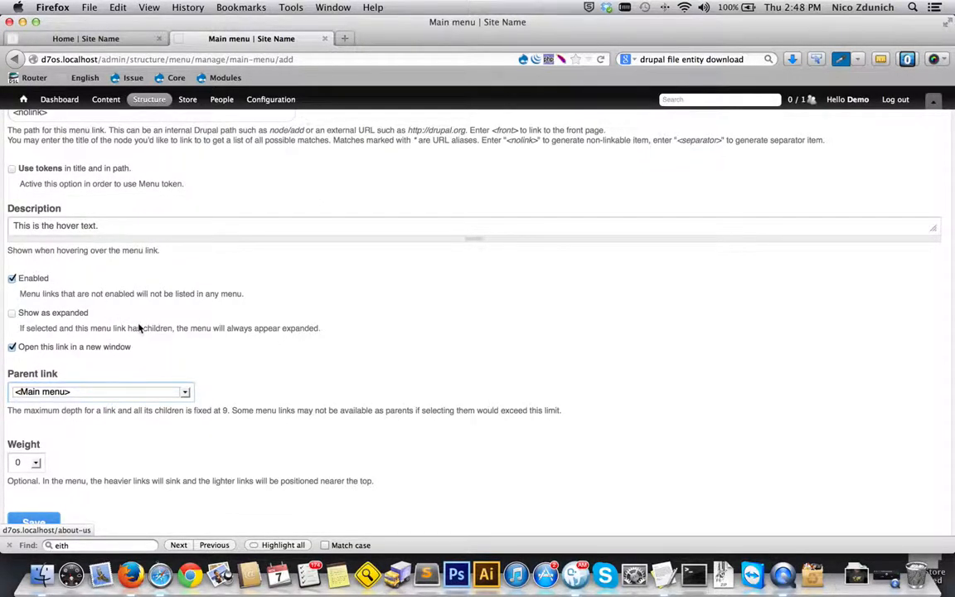
# Keep the About Us link's weight at 0 and save the new menu link
pyautogui.scroll(-2, 140, 328)
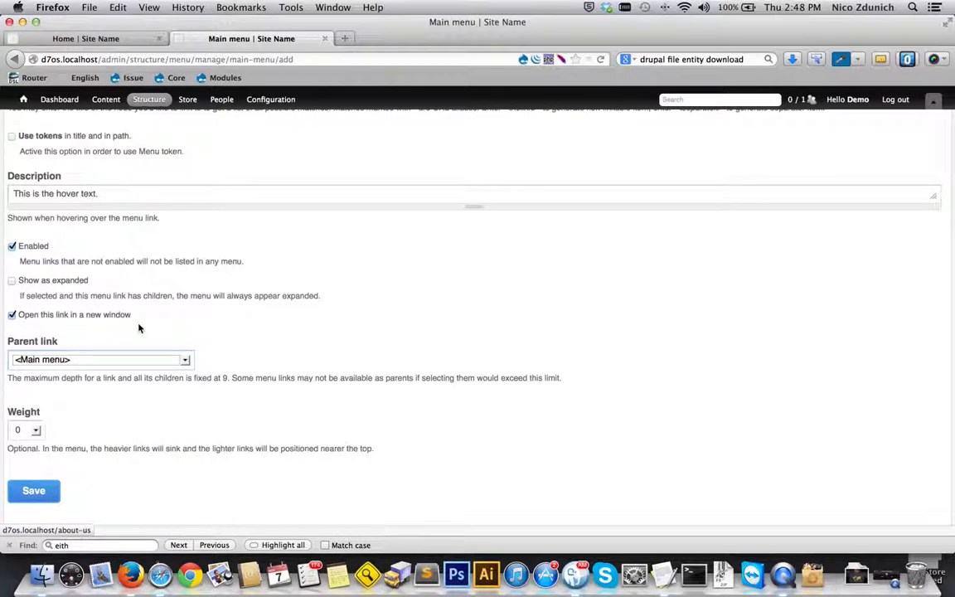
pyautogui.click(23, 429)
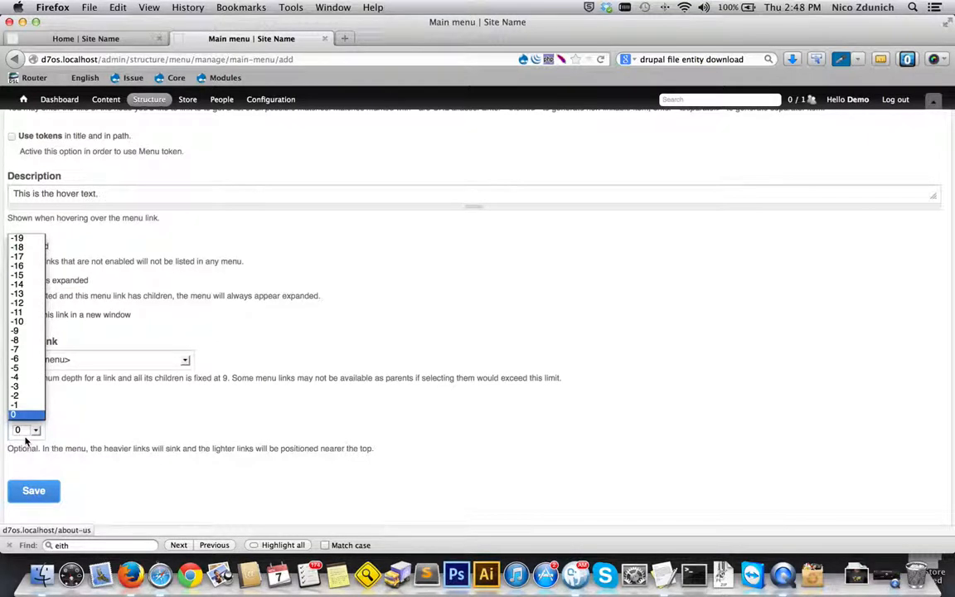
pyautogui.click(21, 464)
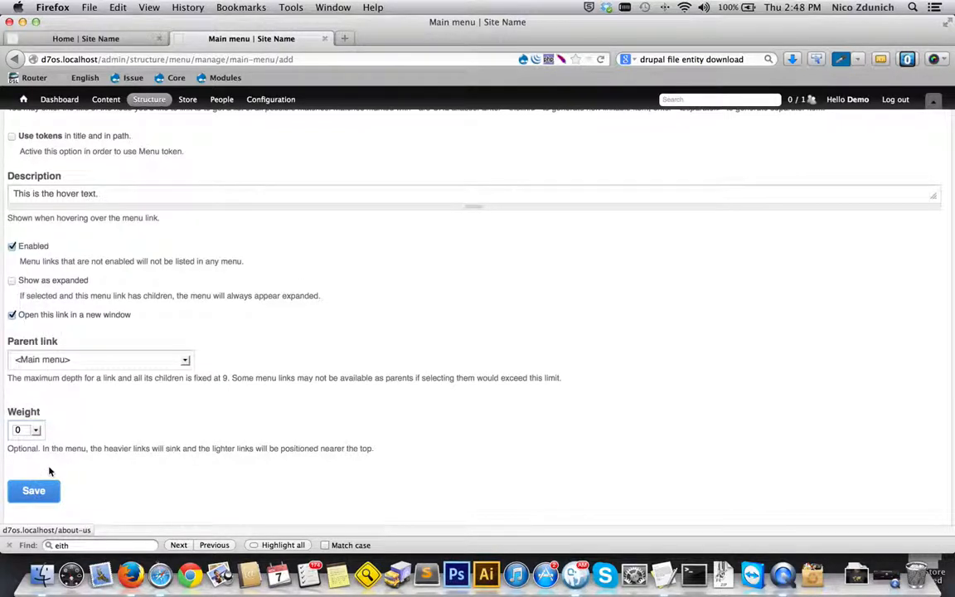
pyautogui.click(38, 490)
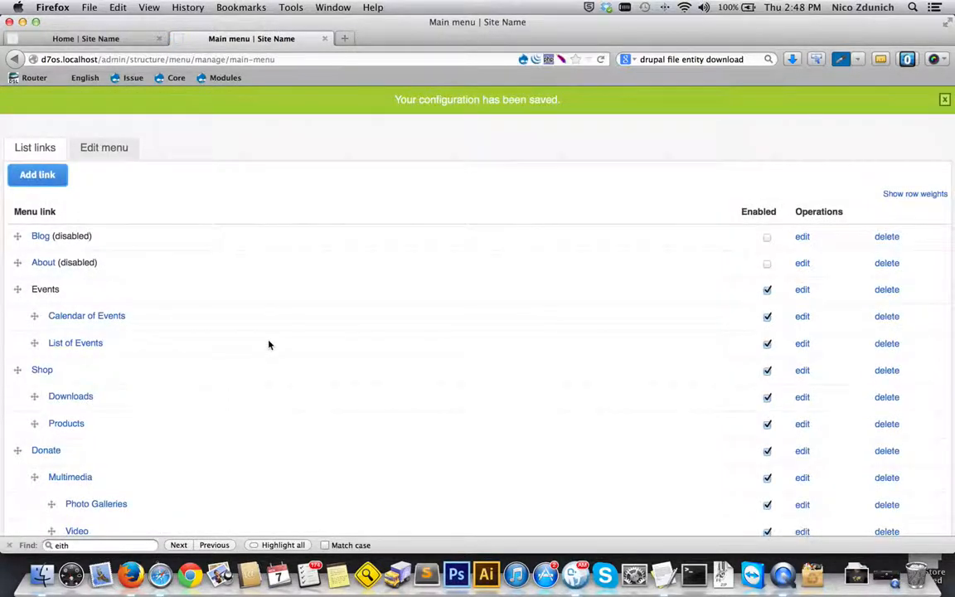
# Try to reposition the new About Us link at the end of the Main menu list
pyautogui.scroll(-5, 268, 344)
pyautogui.moveTo(38, 446); pyautogui.dragTo(95, 449)
pyautogui.click(69, 451)
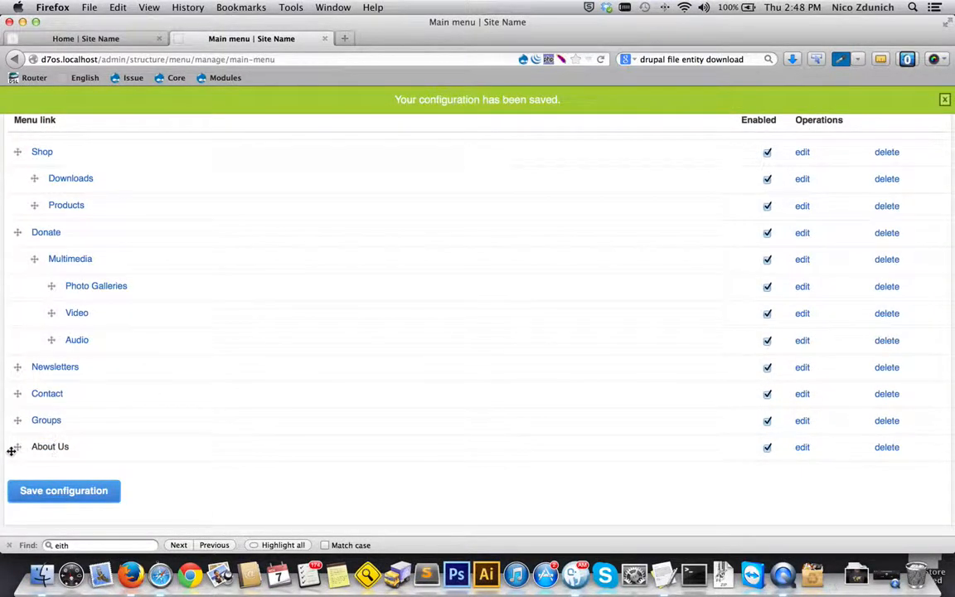
pyautogui.moveTo(17, 448); pyautogui.dragTo(42, 456)
pyautogui.scroll(-1, 72, 490)
pyautogui.click(73, 489)
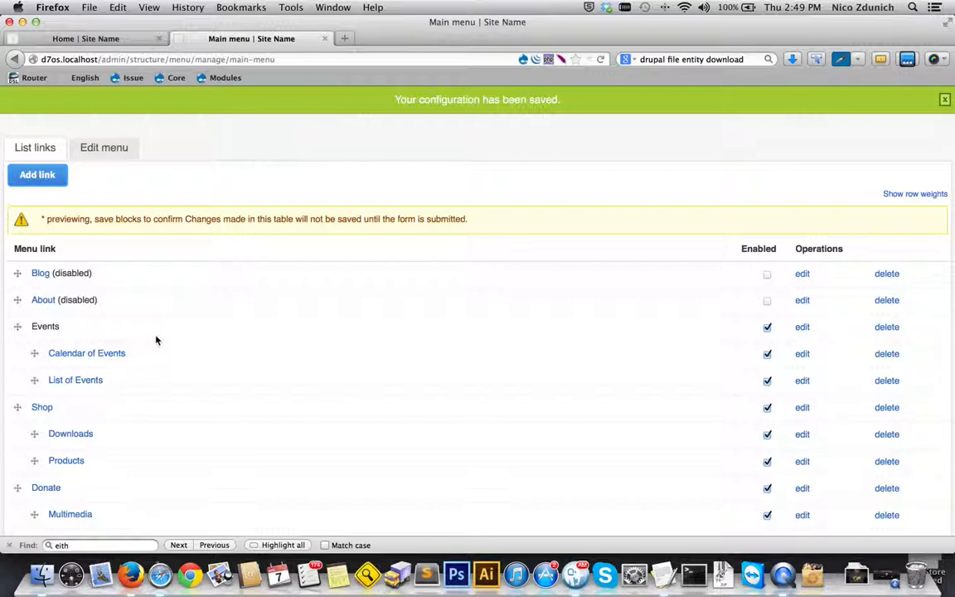
# Start creating a new Page in a separate tab with the title "Test Page" and the body text "Test"
pyautogui.click(944, 99)
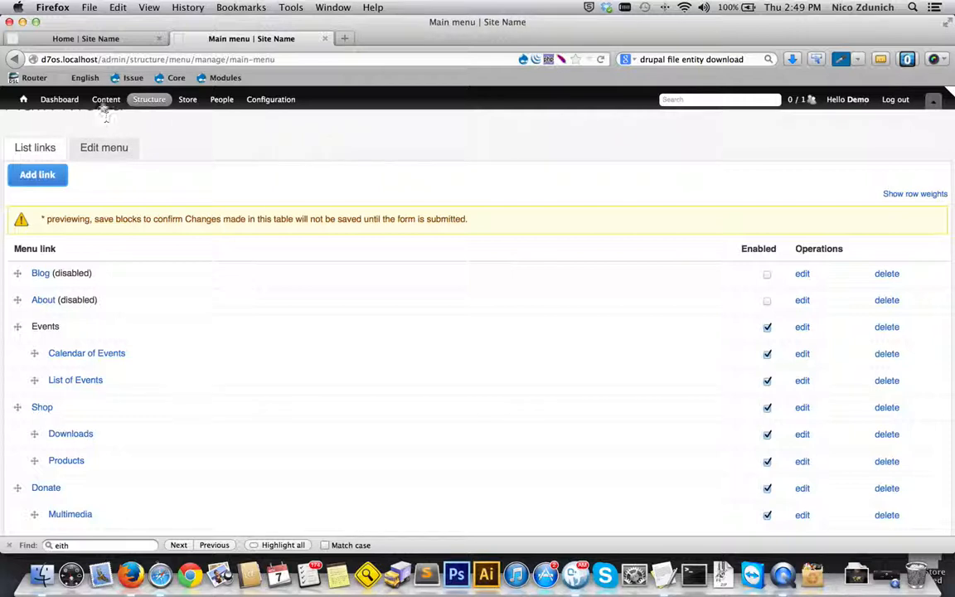
pyautogui.moveTo(101, 101)
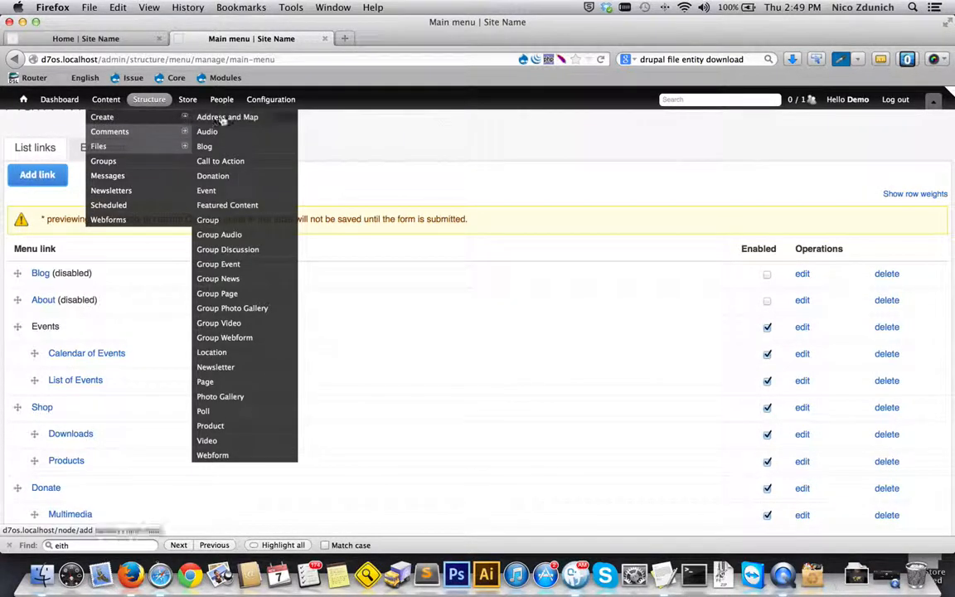
pyautogui.middleClick(222, 383)
pyautogui.click(388, 39)
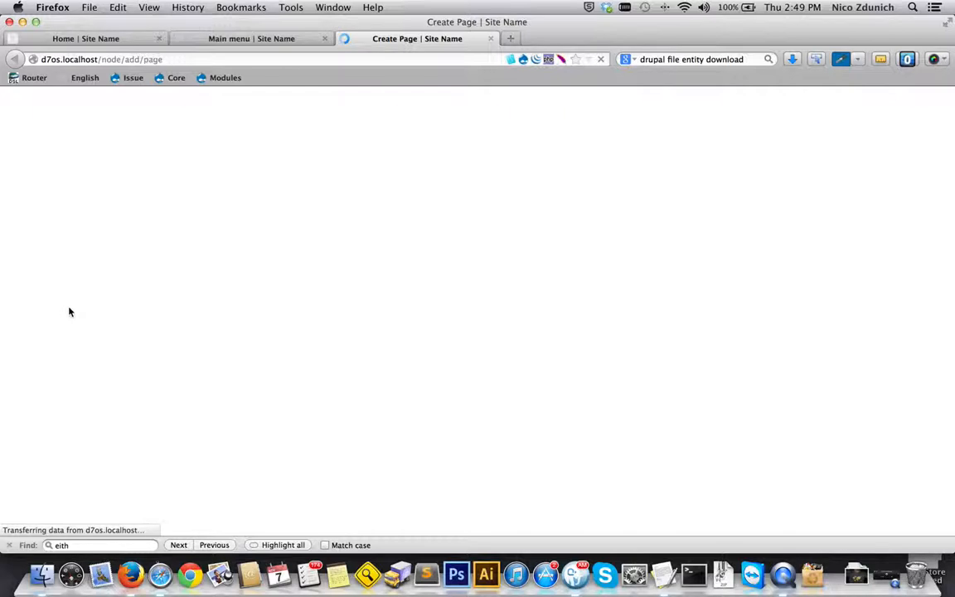
pyautogui.click(59, 164)
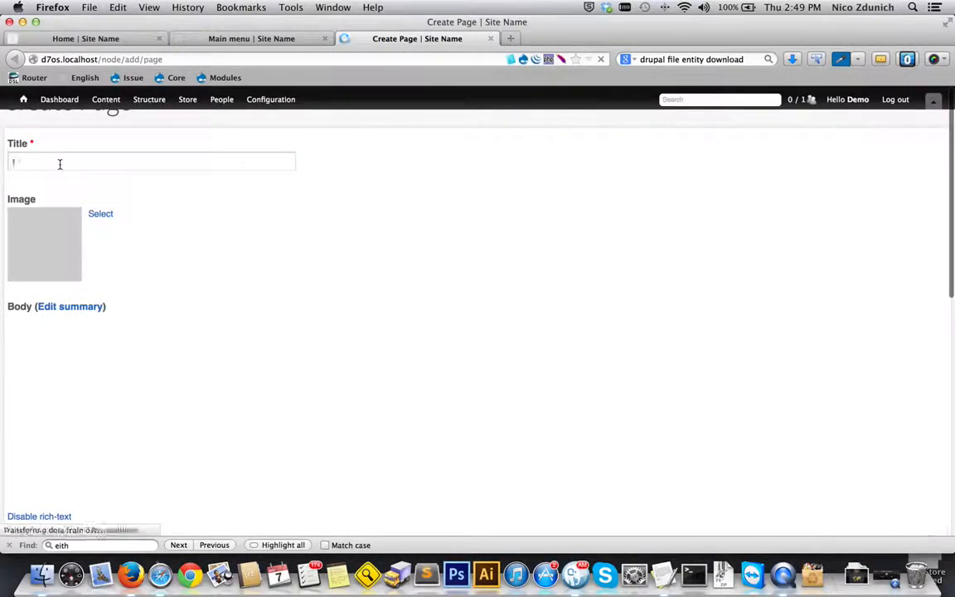
pyautogui.write('Test')
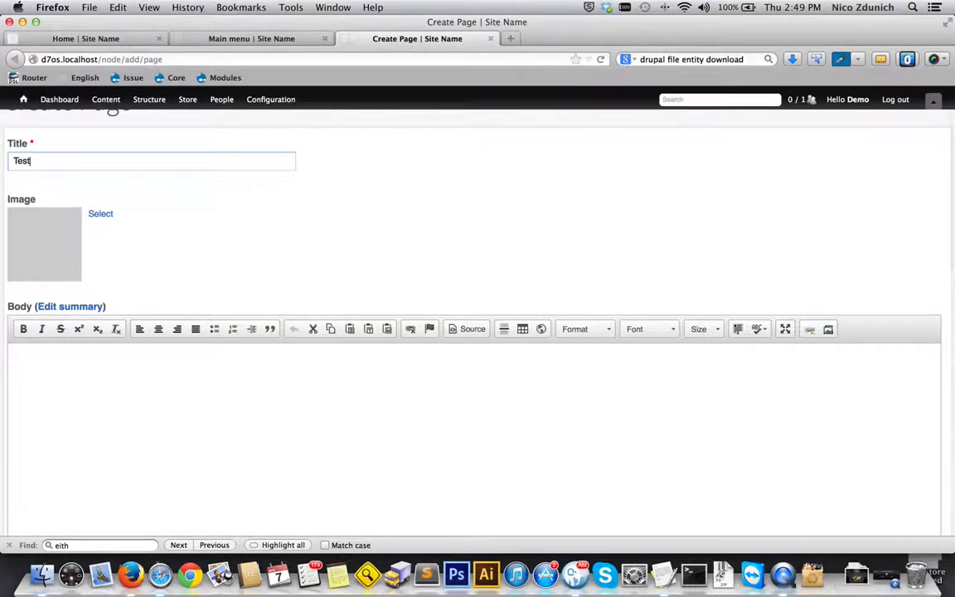
pyautogui.write(' Page')
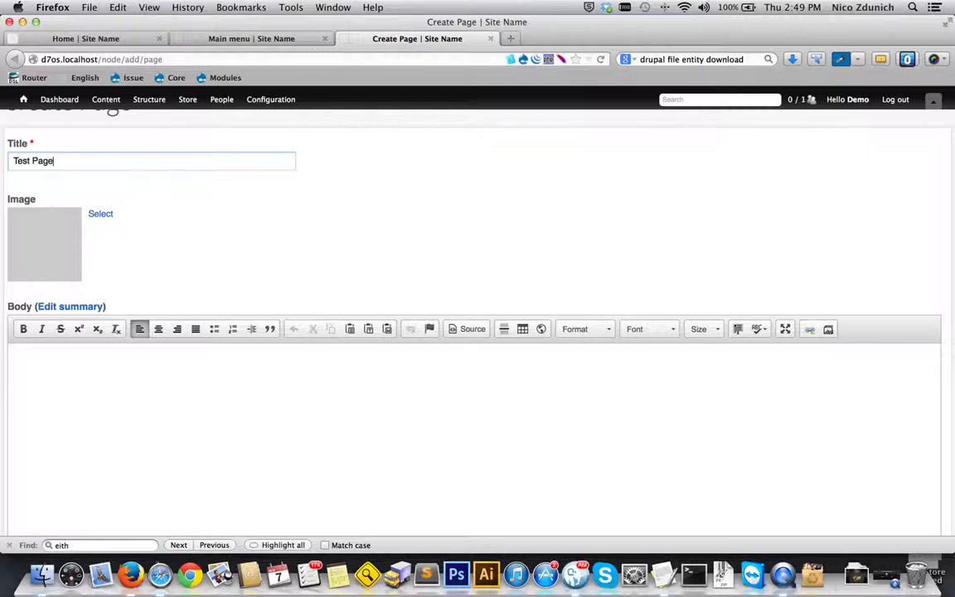
pyautogui.click(92, 364)
pyautogui.write('Test')
# Provide a menu link for Test Page under <Main menu> with the description "Test page", and publish the page
pyautogui.scroll(-10, 96, 371)
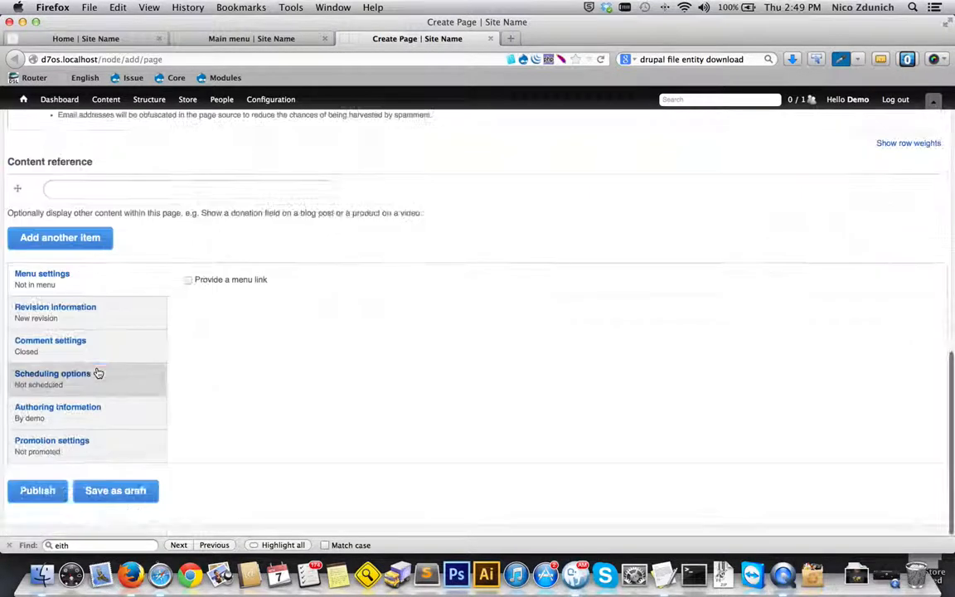
pyautogui.click(188, 280)
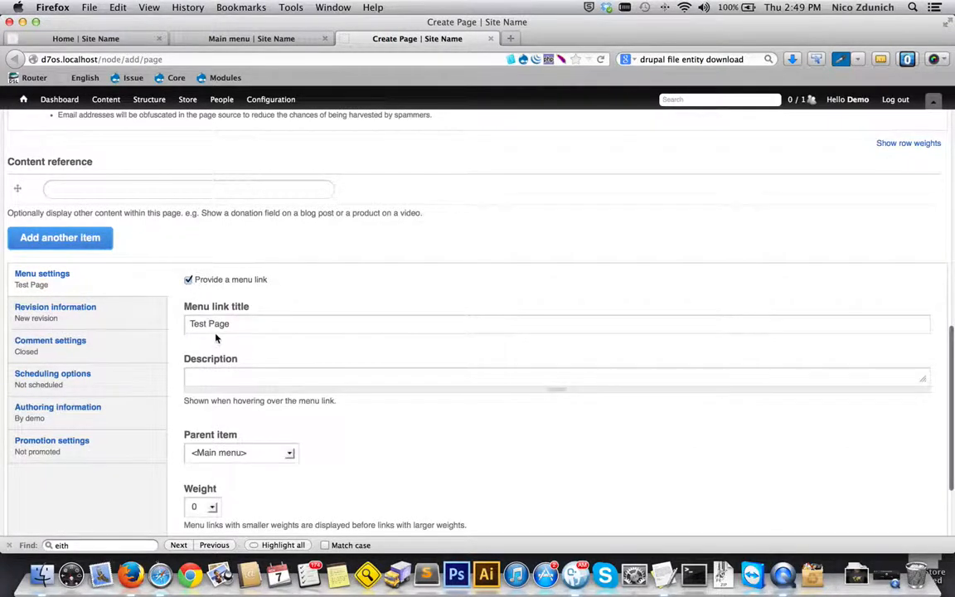
pyautogui.click(207, 374)
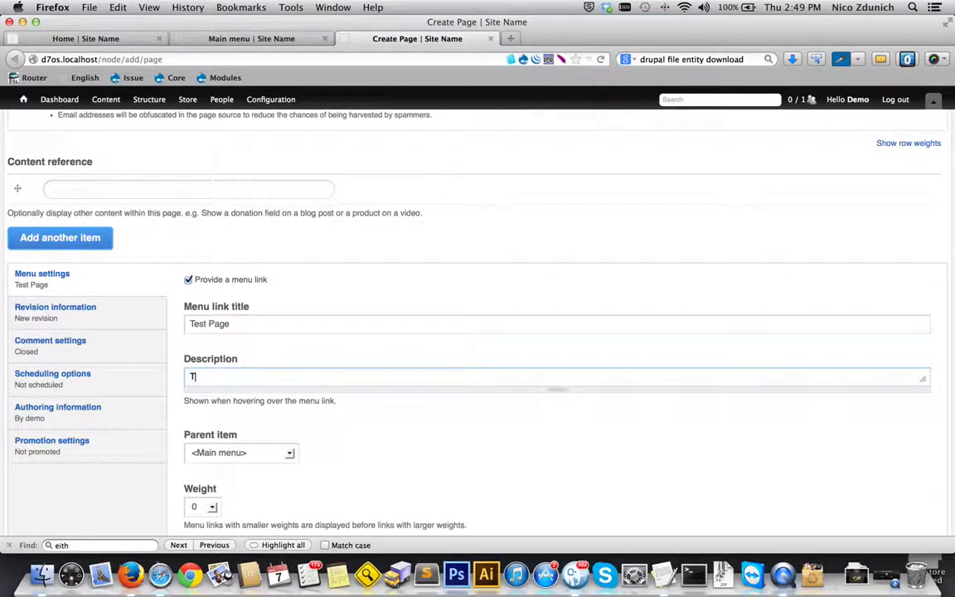
pyautogui.write('Test page')
pyautogui.scroll(-3, 217, 432)
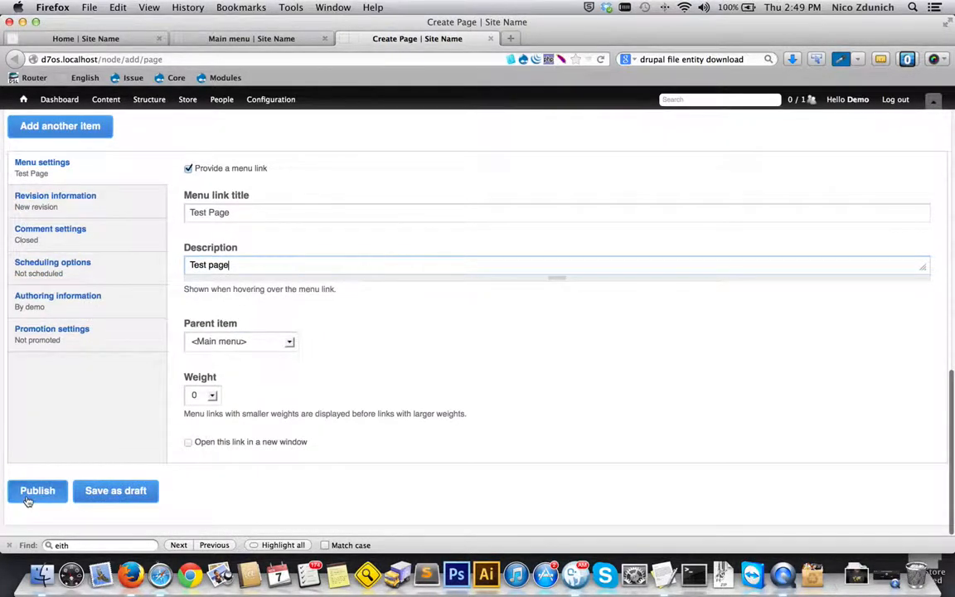
pyautogui.click(31, 490)
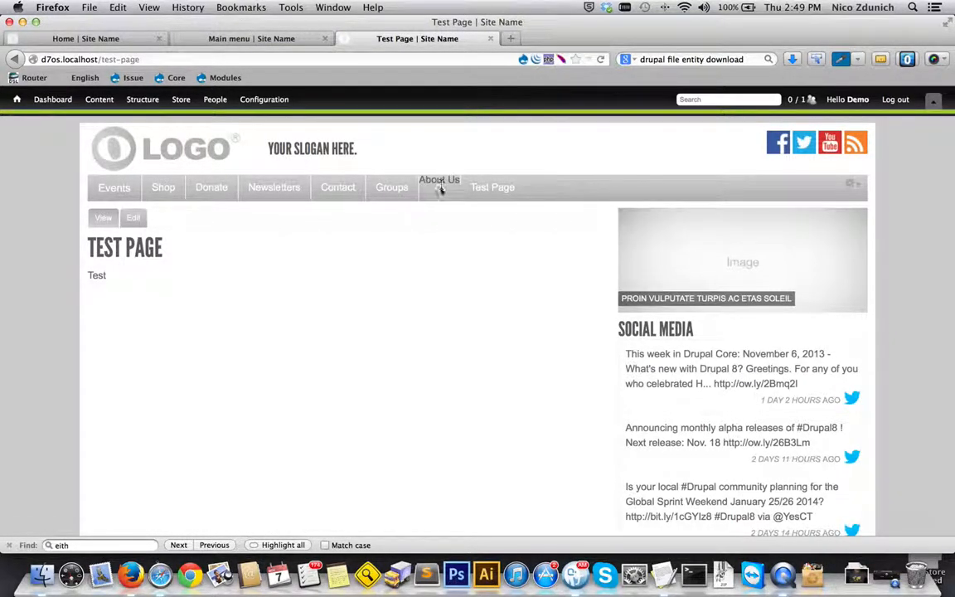
# Reload the Main menu's link list and find the Test Page entry by searching for "test"
pyautogui.click(261, 39)
pyautogui.press('super+r')
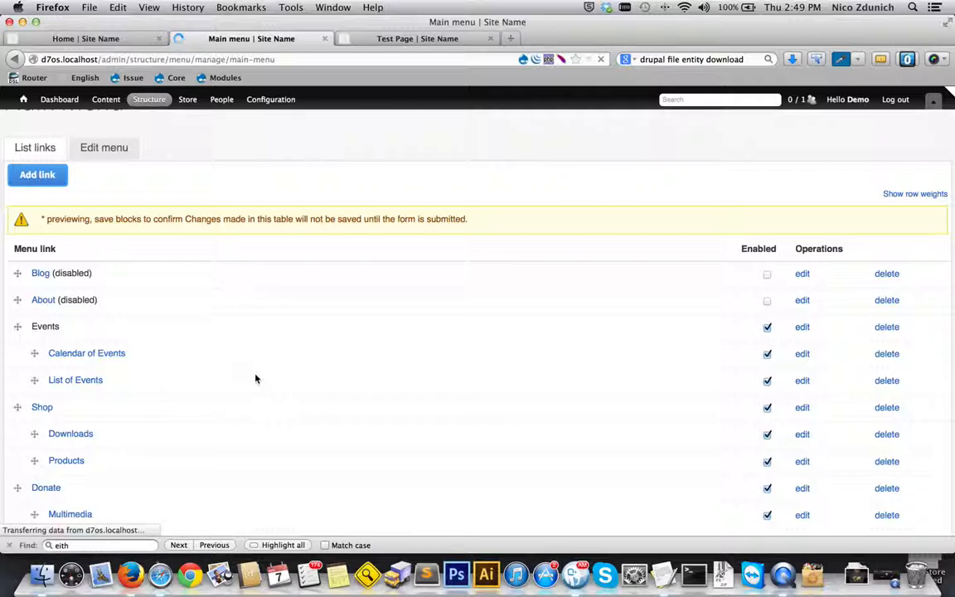
pyautogui.scroll(-5, 255, 379)
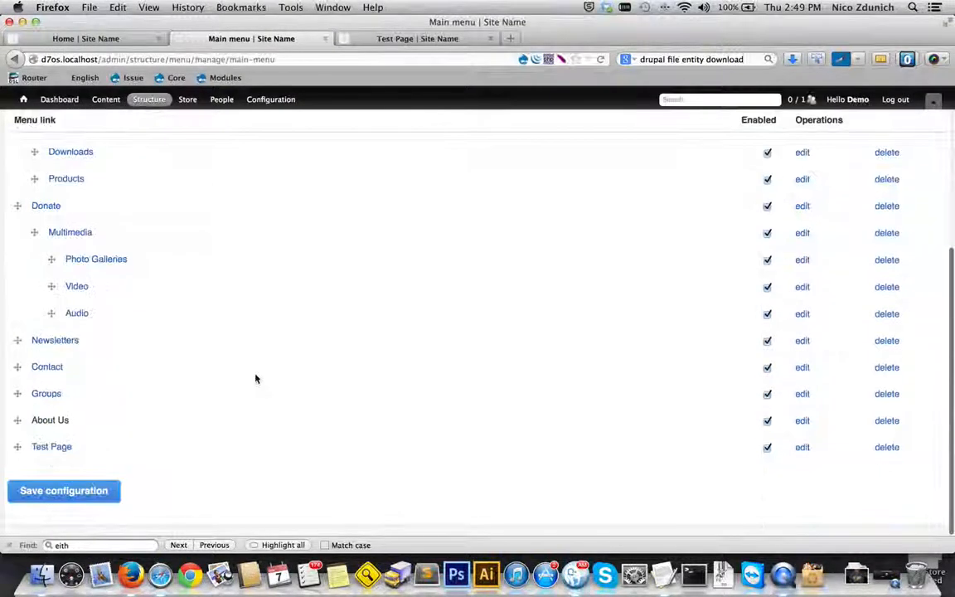
pyautogui.scroll(5, 255, 379)
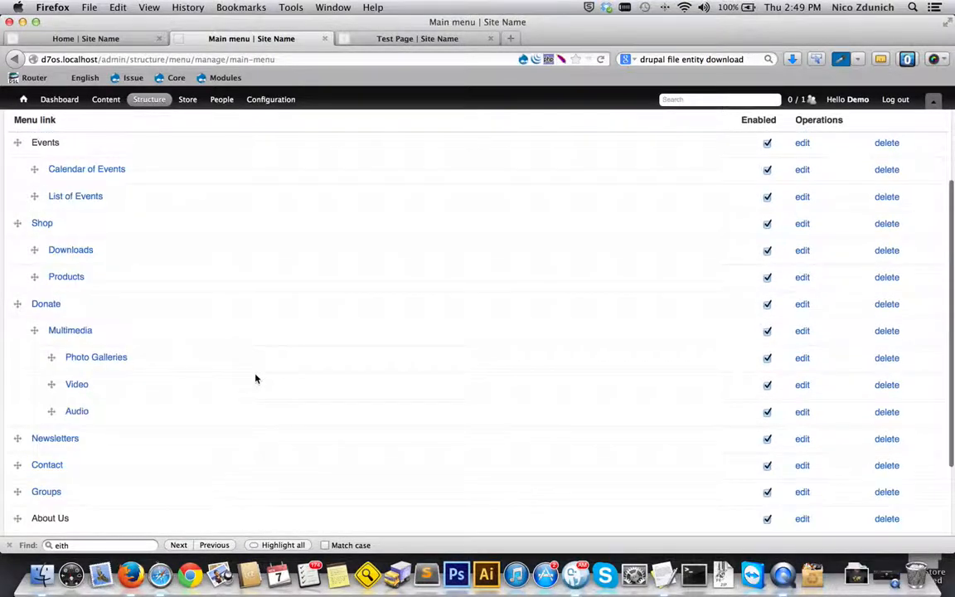
pyautogui.press('super+f')
pyautogui.write('test')
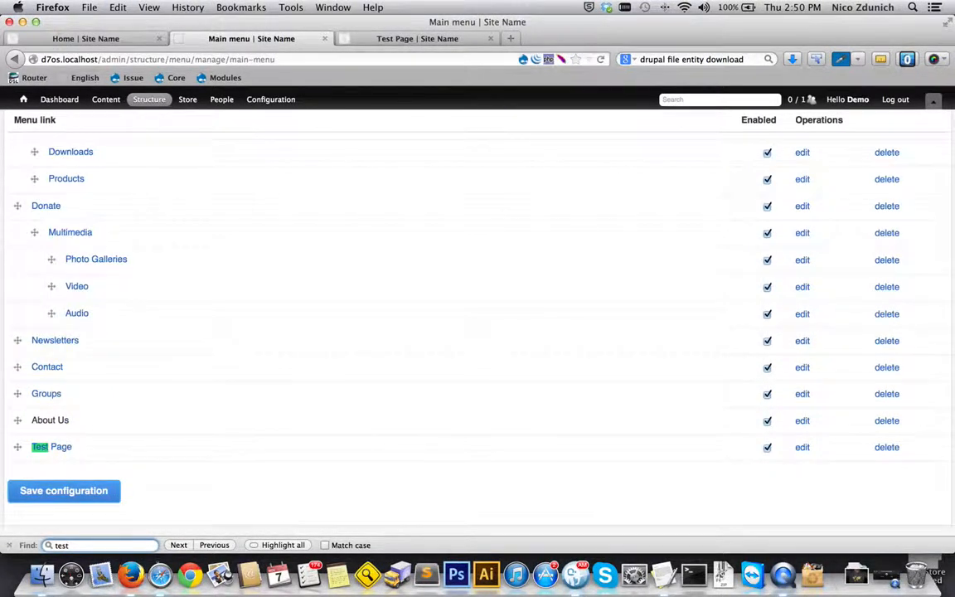
pyautogui.click(106, 437)
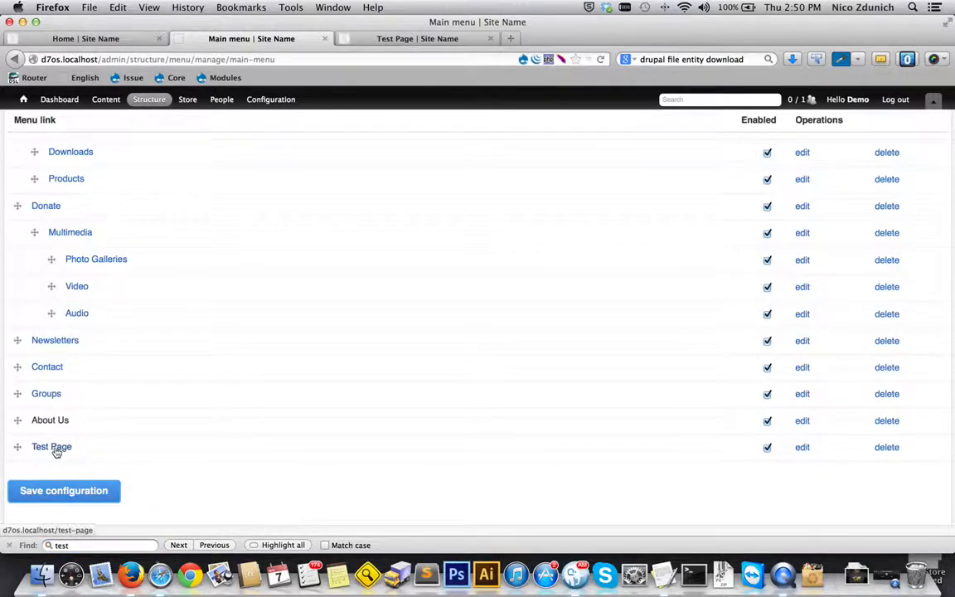
# Shorten the Test Page link's menu title to "Test" and save the link
pyautogui.click(800, 447)
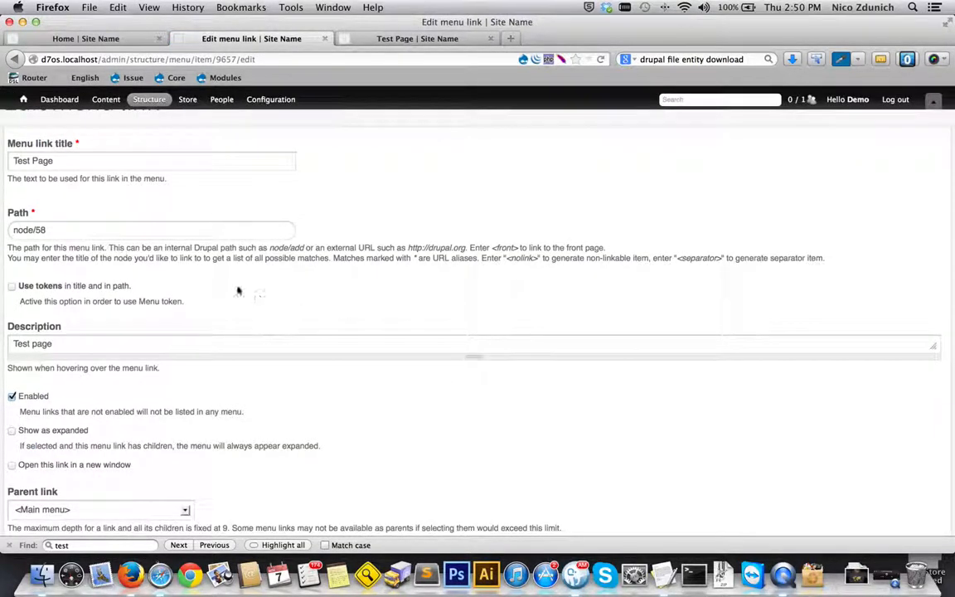
pyautogui.moveTo(56, 161); pyautogui.dragTo(31, 161)
pyautogui.press('BackSpace')
pyautogui.scroll(-5, 3, 241)
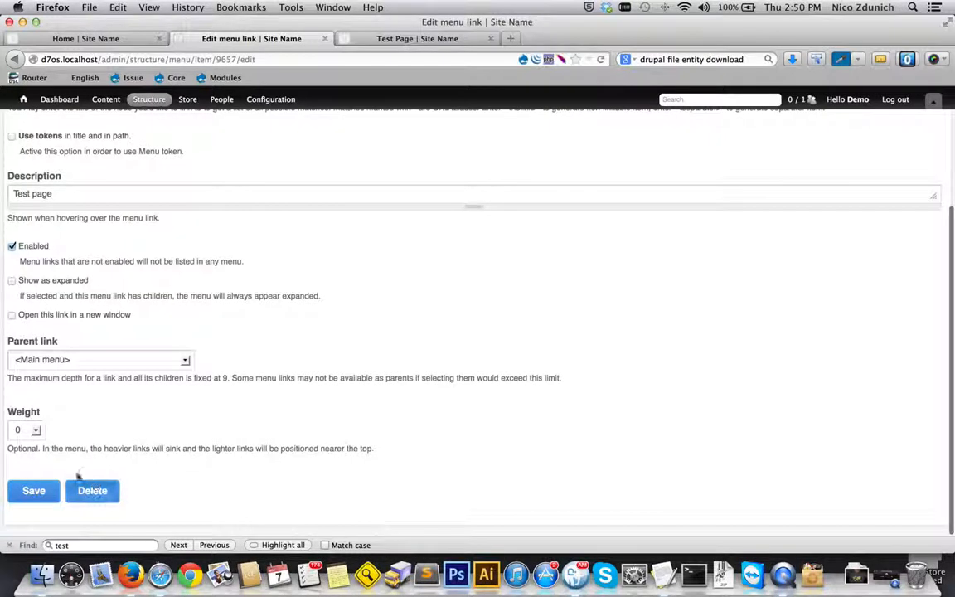
pyautogui.click(34, 491)
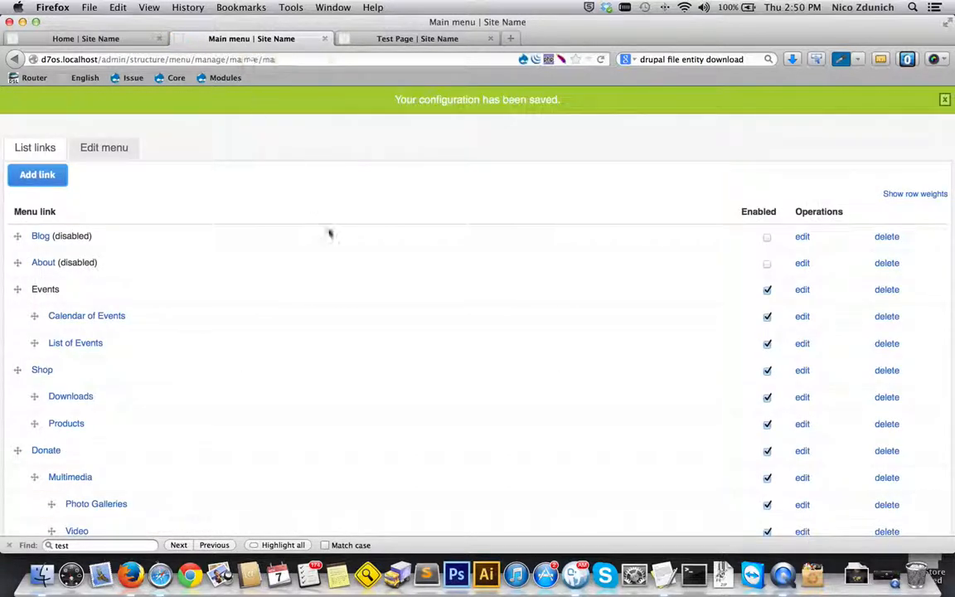
pyautogui.scroll(-3, 380, 295)
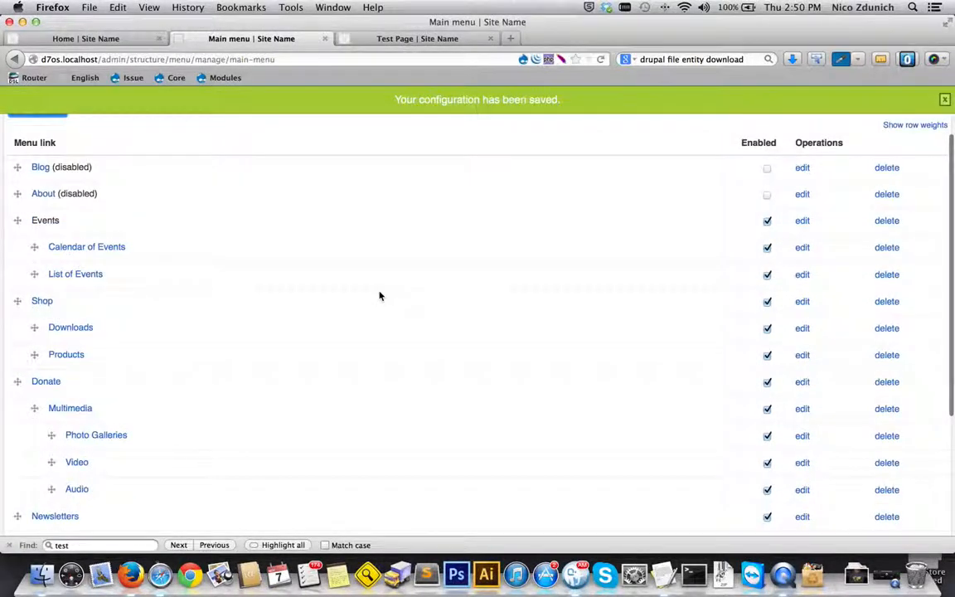